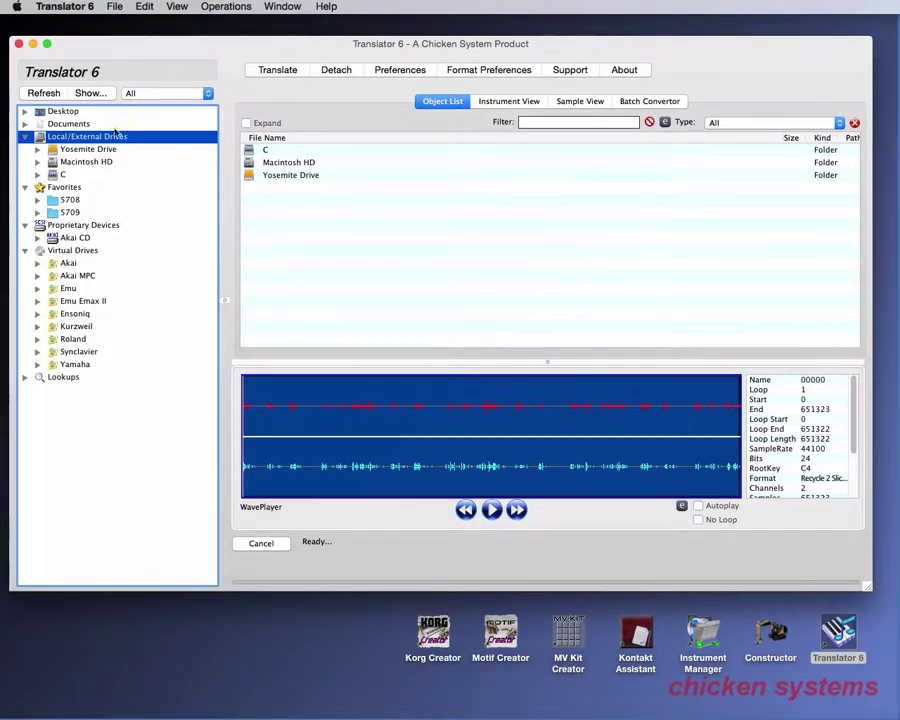
Step: Step through the Desktop, Documents, drives, Favorites, Proprietary Devices, Virtual Drives and Lookups tree sections
{"action": "left_click", "coordinate": [66, 113]}
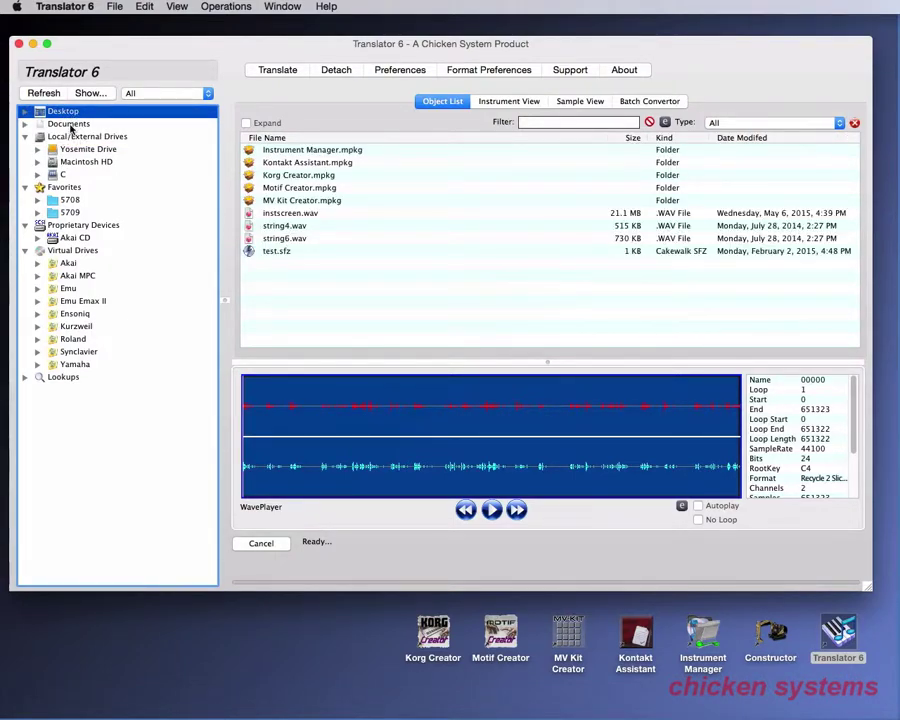
{"action": "left_click", "coordinate": [70, 125]}
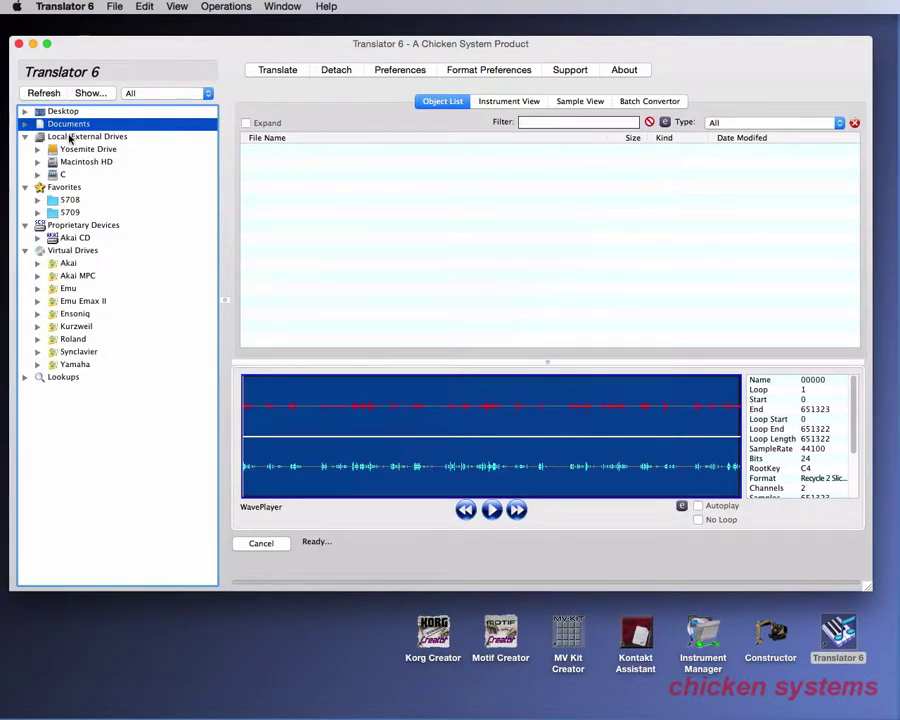
{"action": "left_click", "coordinate": [70, 137]}
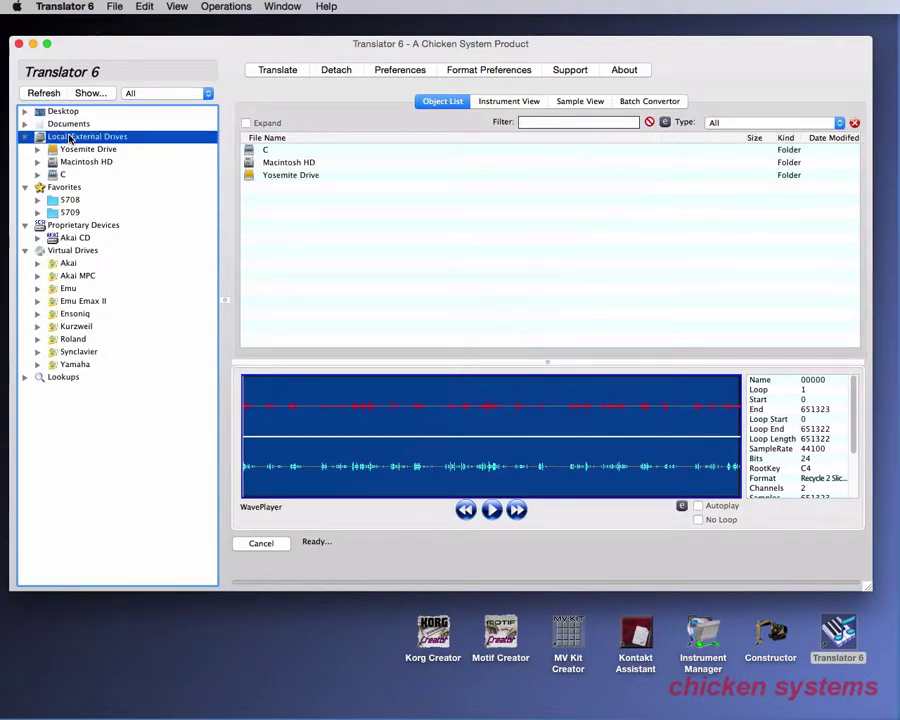
{"action": "left_click", "coordinate": [68, 190]}
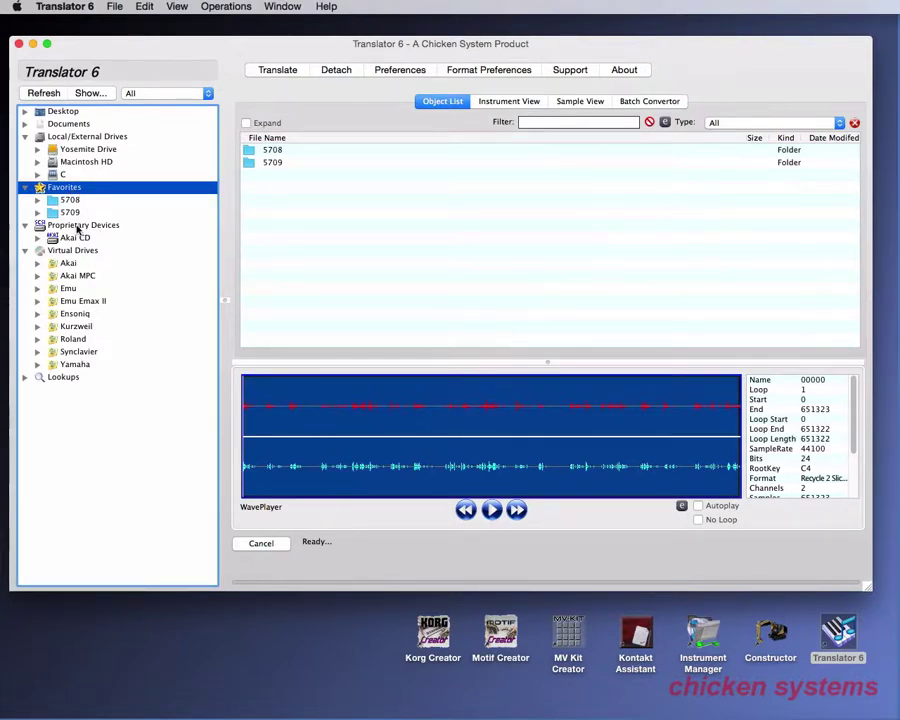
{"action": "left_click", "coordinate": [77, 227]}
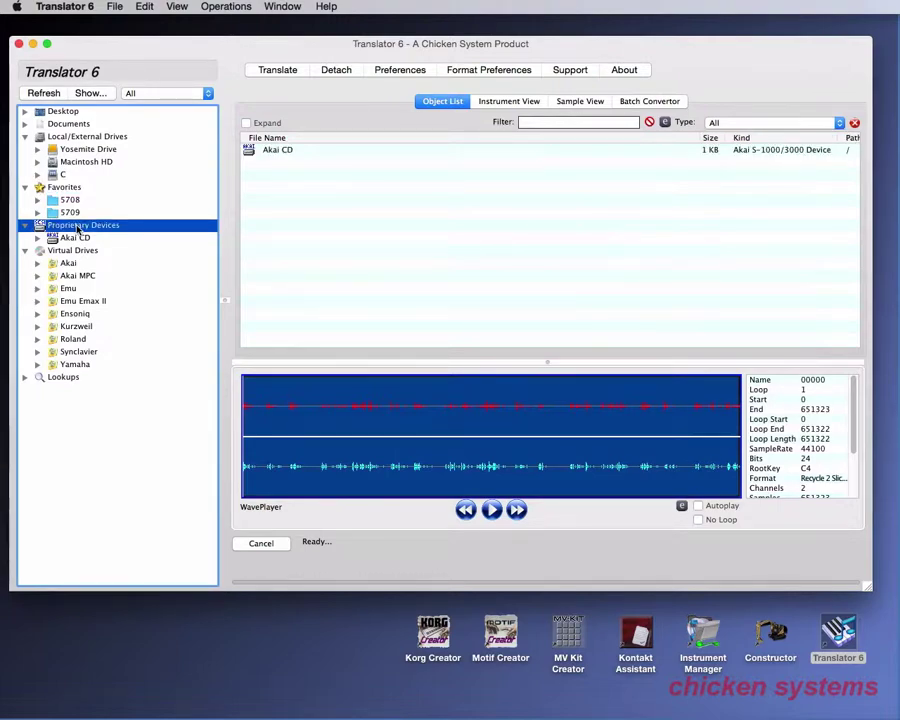
{"action": "left_click", "coordinate": [70, 251]}
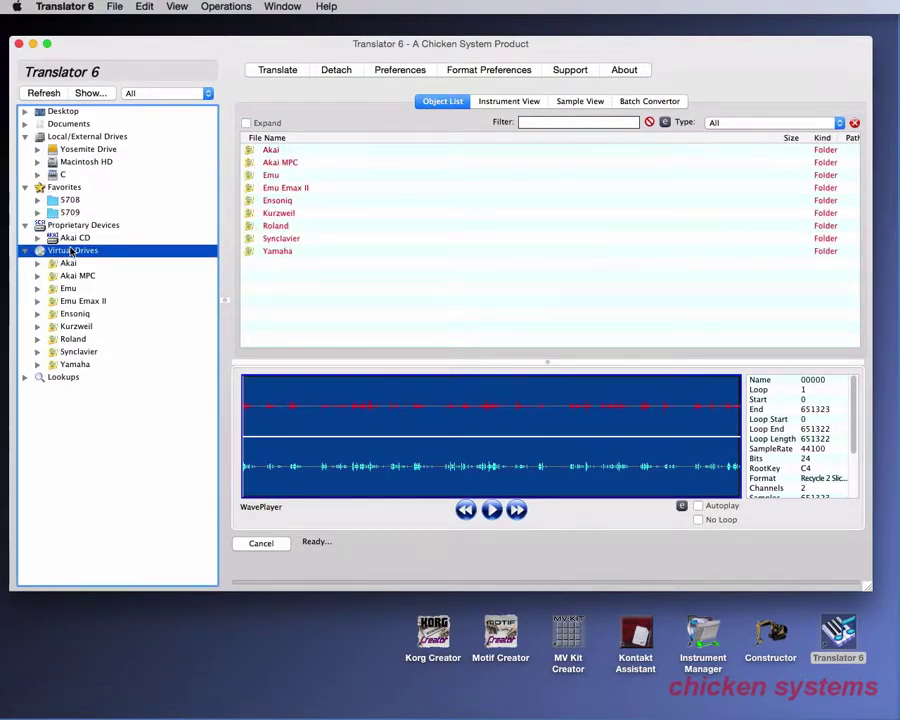
{"action": "left_click", "coordinate": [58, 379]}
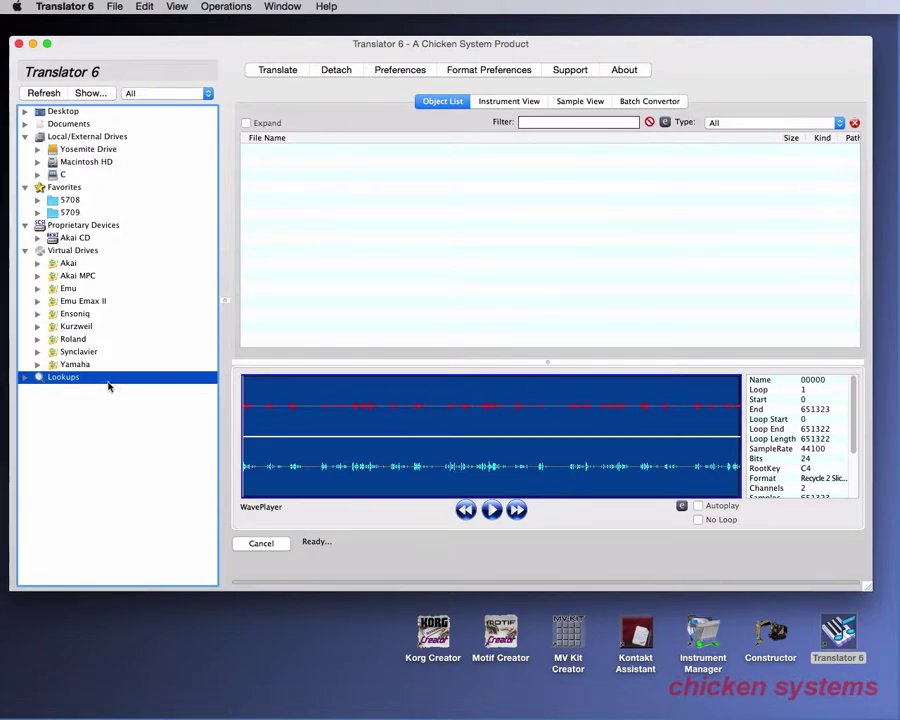
{"action": "left_click", "coordinate": [70, 139]}
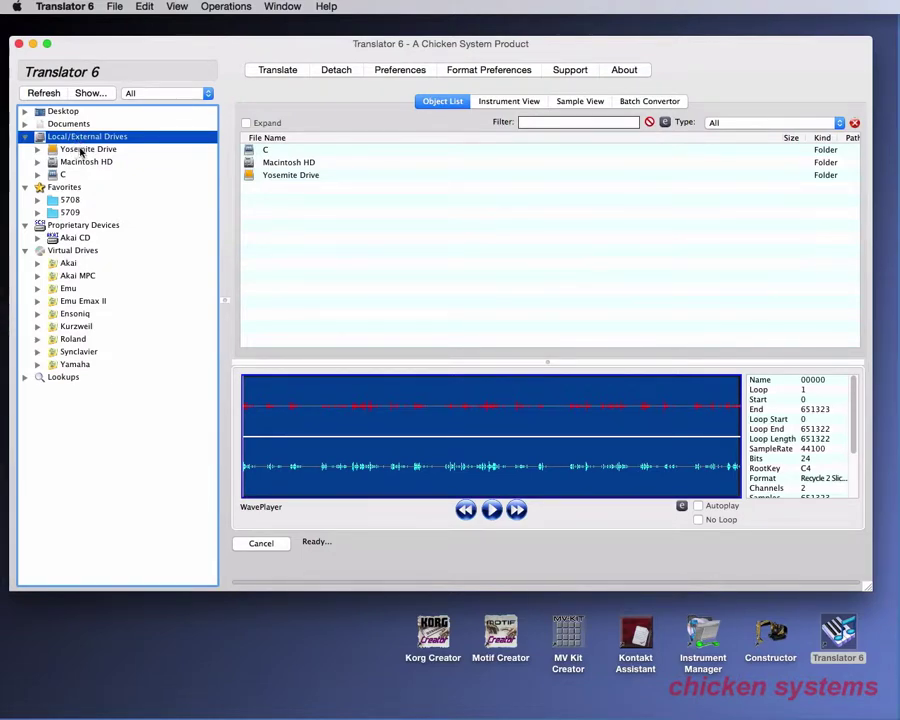
Step: Browse Yosemite Drive, then list favourite folder 5709's contents, briefly checking 5708
{"action": "left_click", "coordinate": [82, 150]}
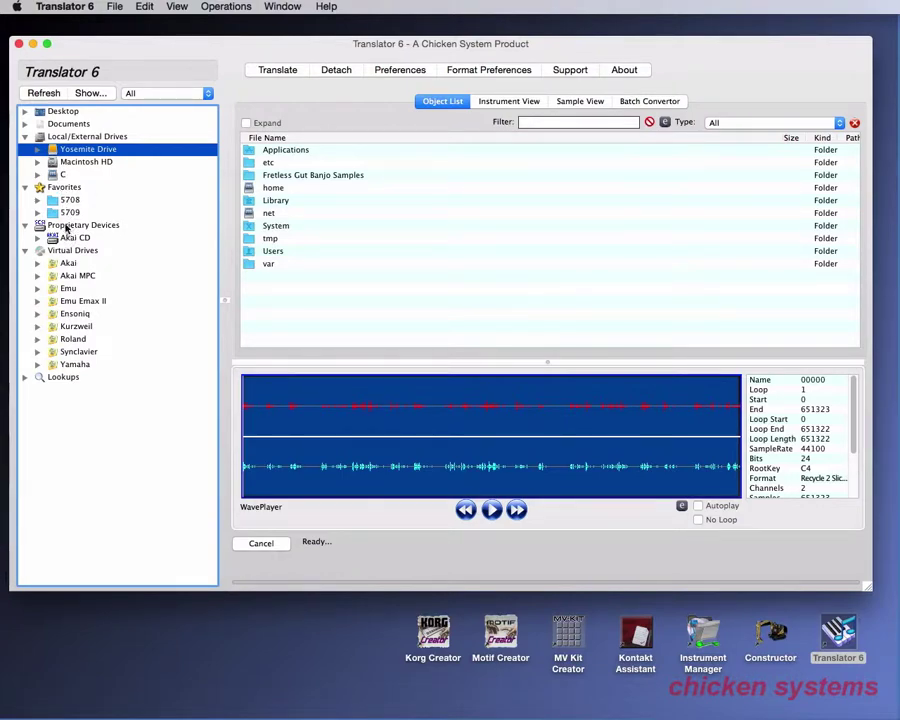
{"action": "left_click", "coordinate": [63, 188]}
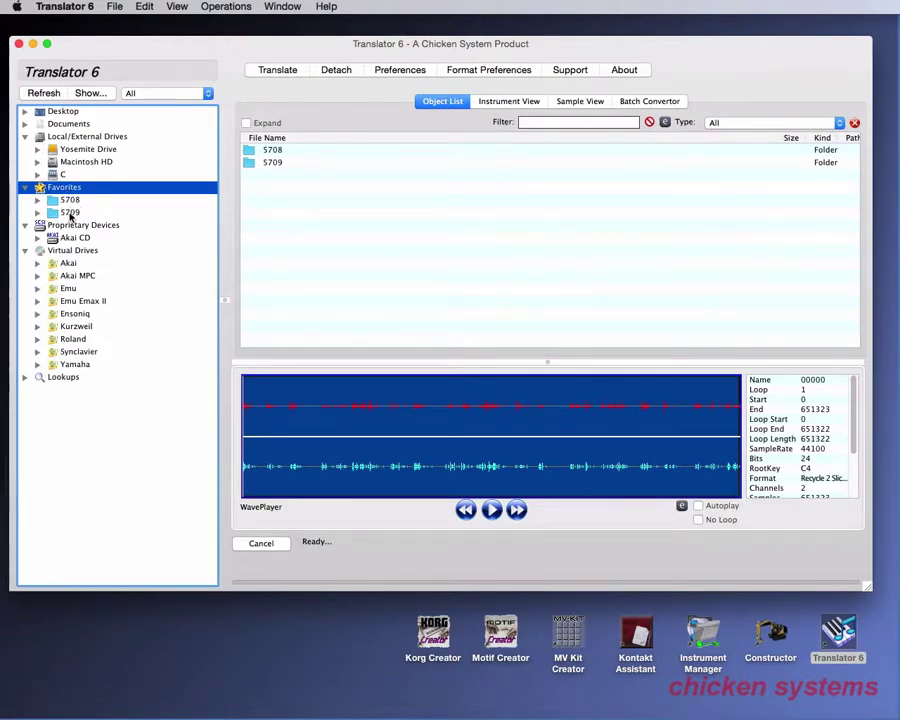
{"action": "left_click", "coordinate": [70, 212]}
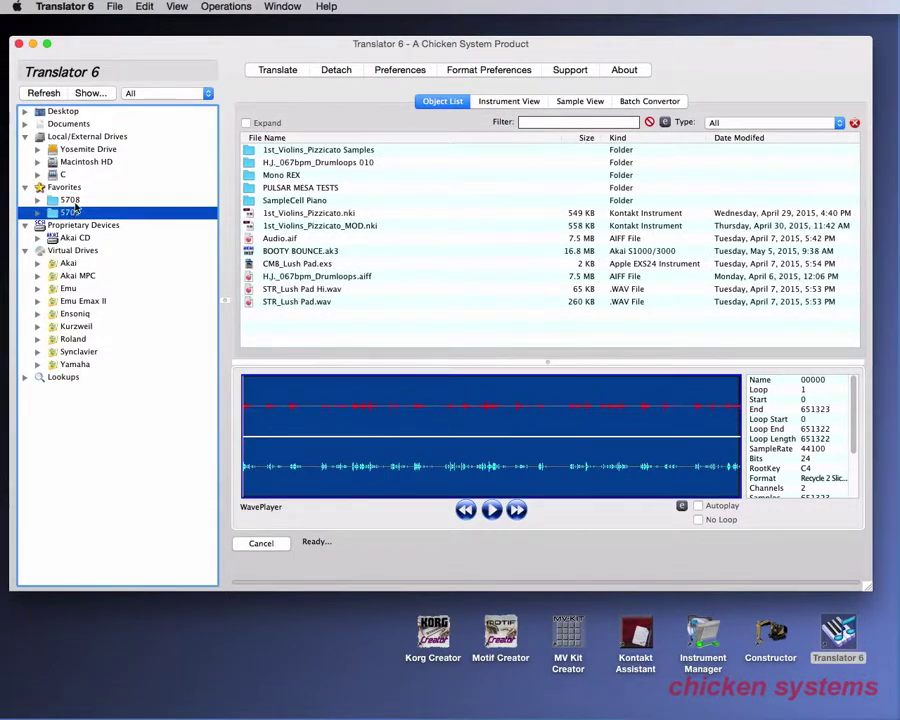
{"action": "left_click", "coordinate": [72, 201]}
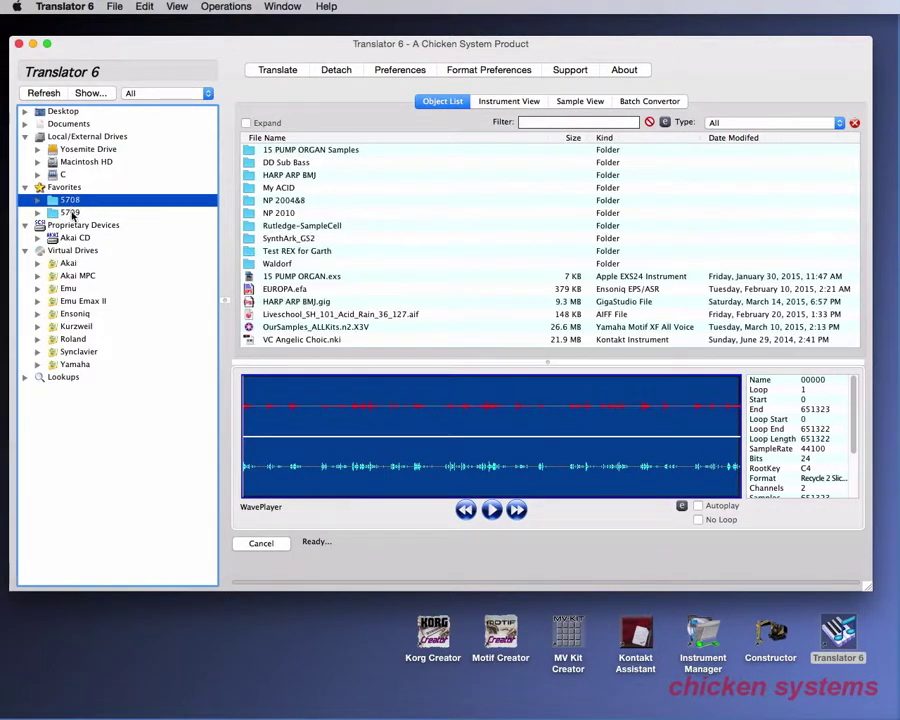
{"action": "left_click", "coordinate": [71, 212]}
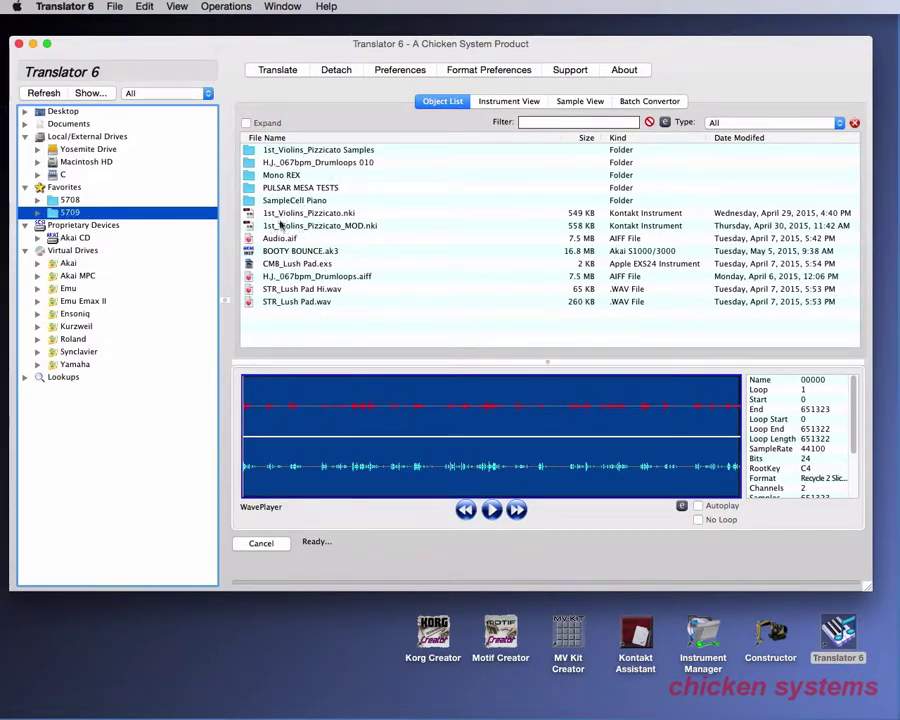
Step: Preview Audio.aif through STR_Lush Pad.wav in the player, then list favourite folder 5708
{"action": "left_click", "coordinate": [282, 239]}
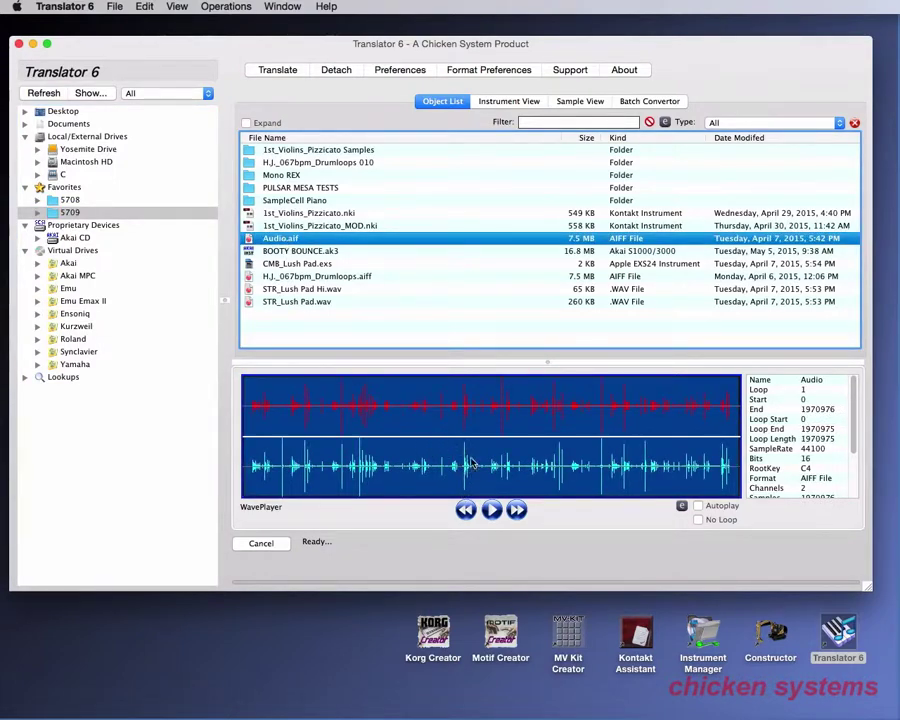
{"action": "left_click", "coordinate": [293, 252]}
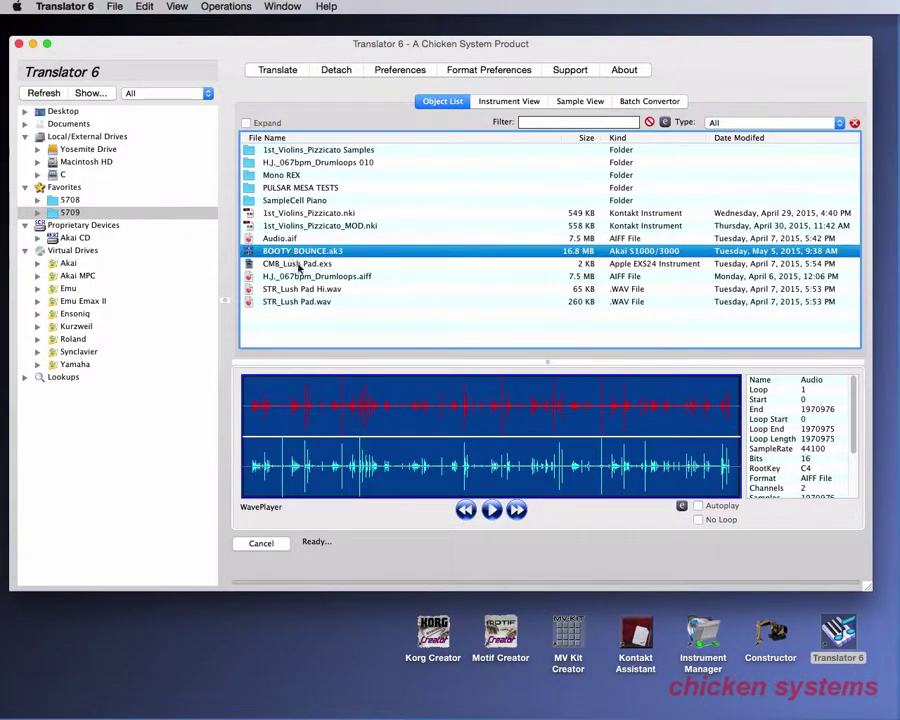
{"action": "left_click", "coordinate": [296, 264]}
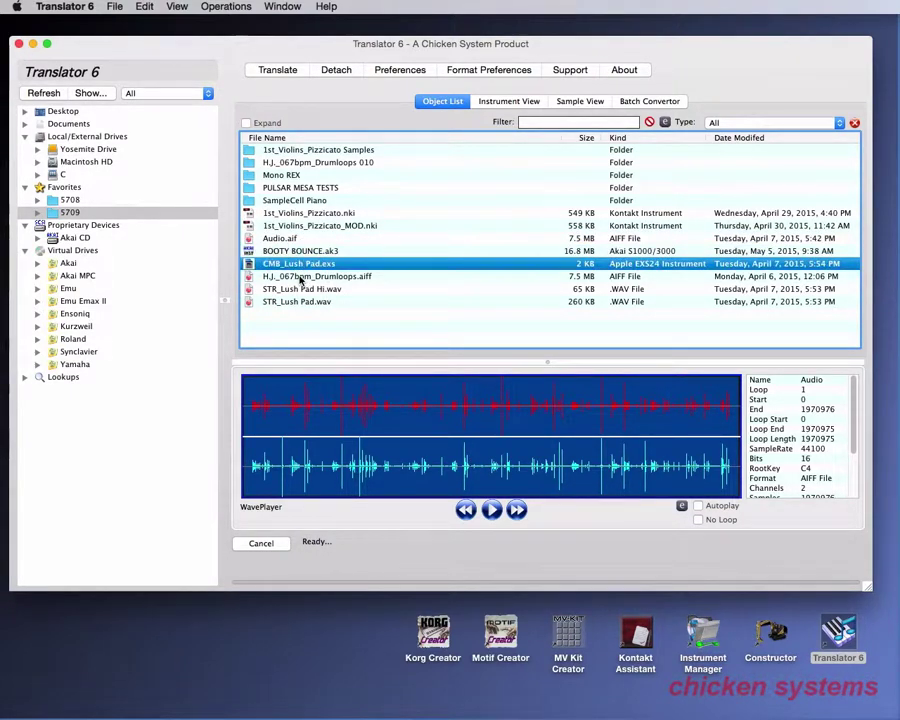
{"action": "left_click", "coordinate": [301, 277]}
{"action": "left_click", "coordinate": [297, 304]}
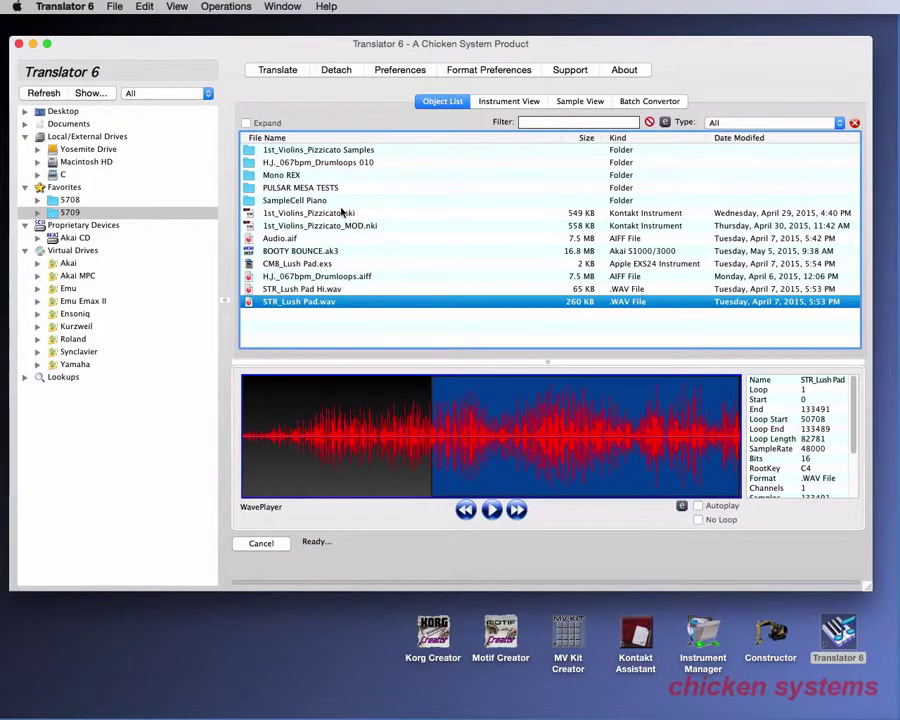
{"action": "left_click", "coordinate": [70, 201]}
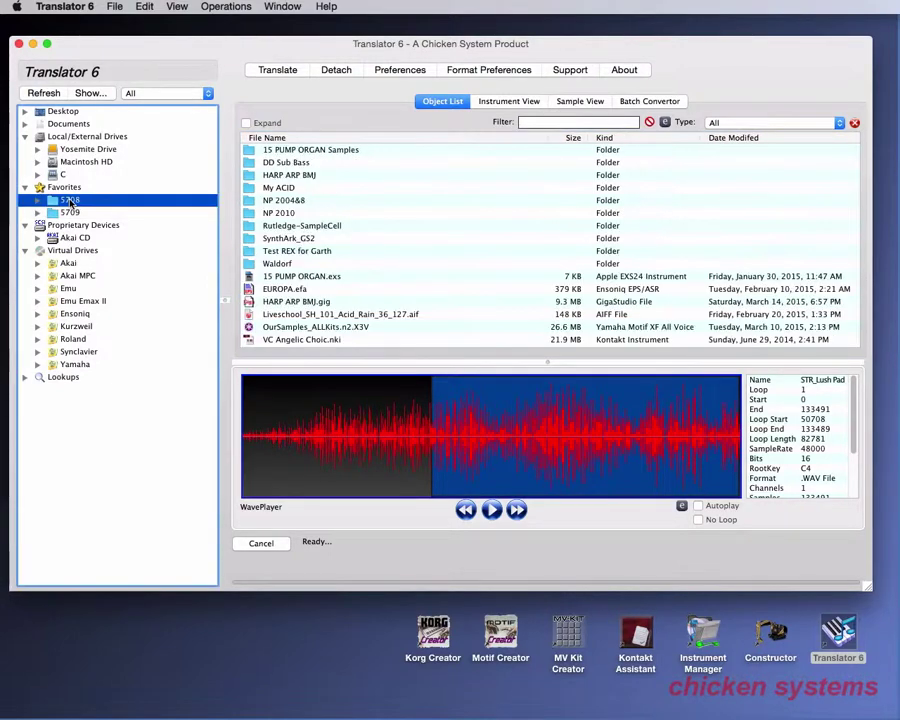
{"action": "left_click", "coordinate": [290, 164]}
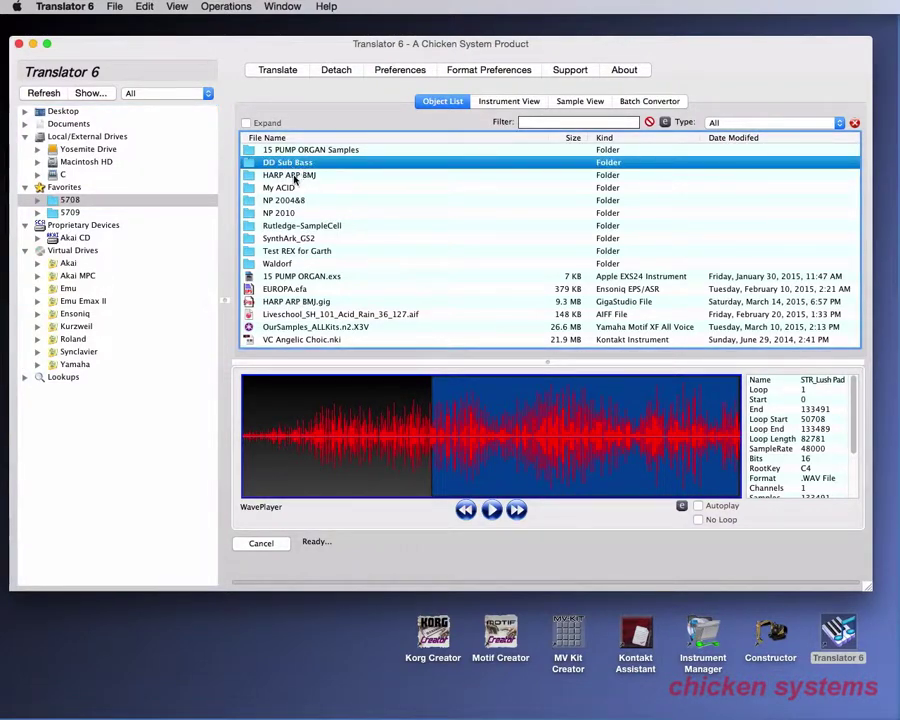
{"action": "double_click", "coordinate": [293, 166]}
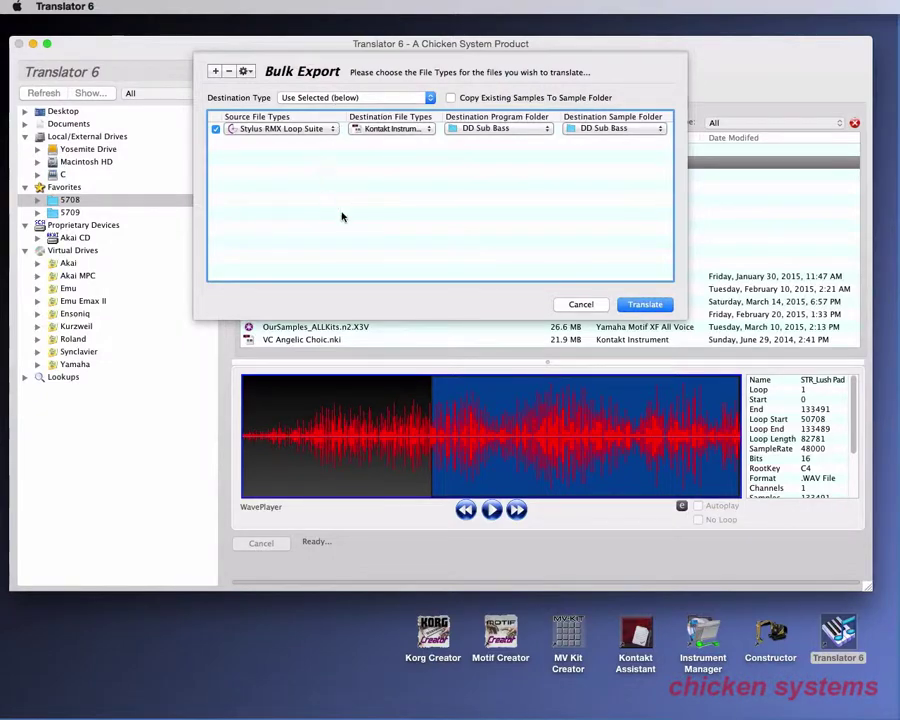
{"action": "left_click", "coordinate": [580, 305]}
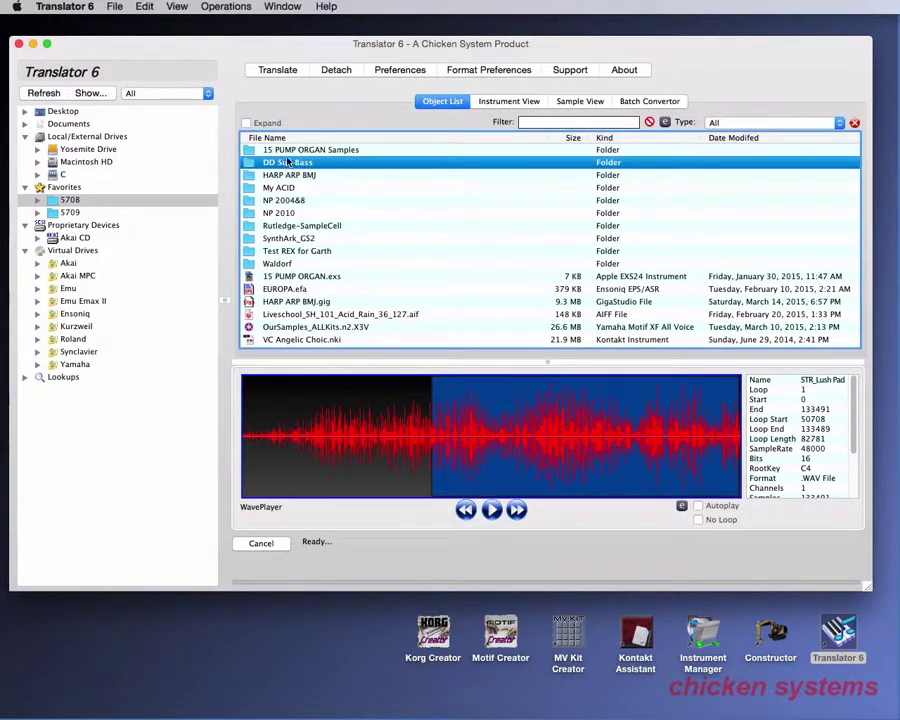
Step: With Expand on, open DD Sub Bass; then turn Expand off and open 5708's My ACID folder
{"action": "left_click", "coordinate": [246, 123]}
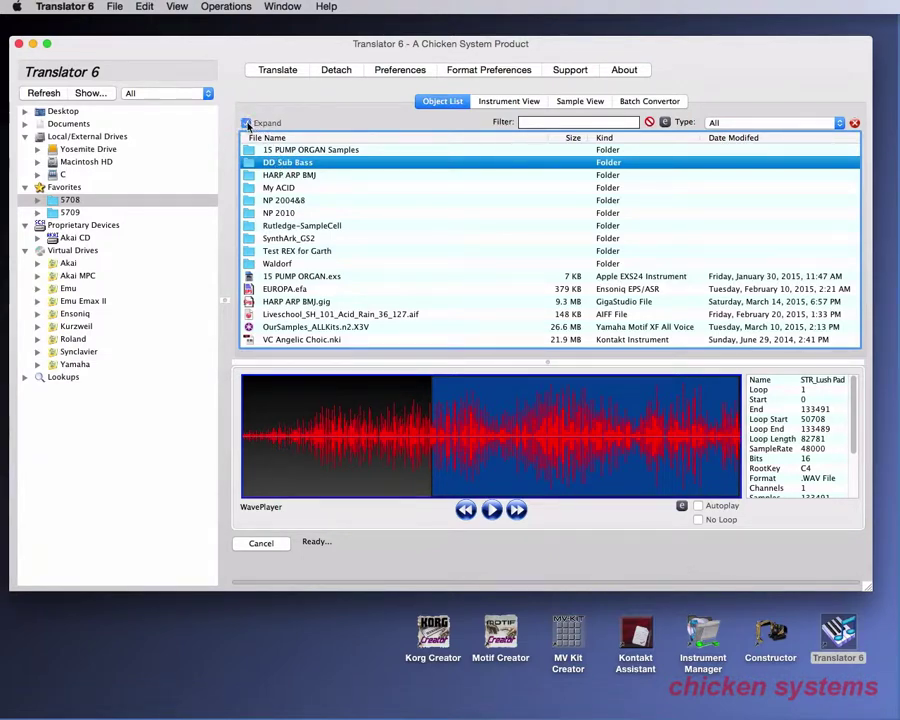
{"action": "double_click", "coordinate": [281, 165]}
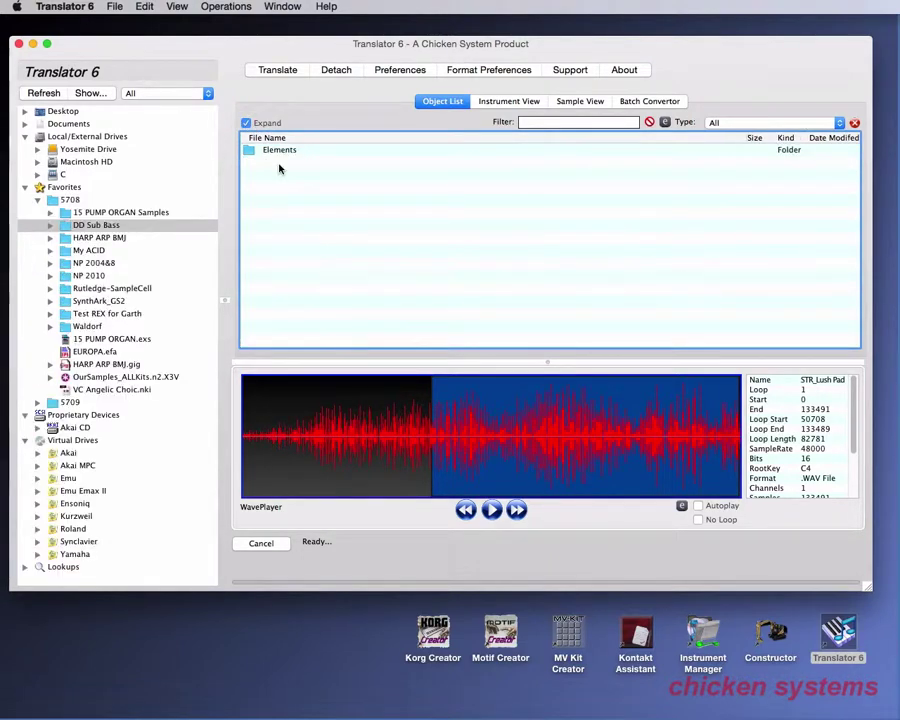
{"action": "left_click", "coordinate": [38, 200]}
{"action": "left_click", "coordinate": [62, 200]}
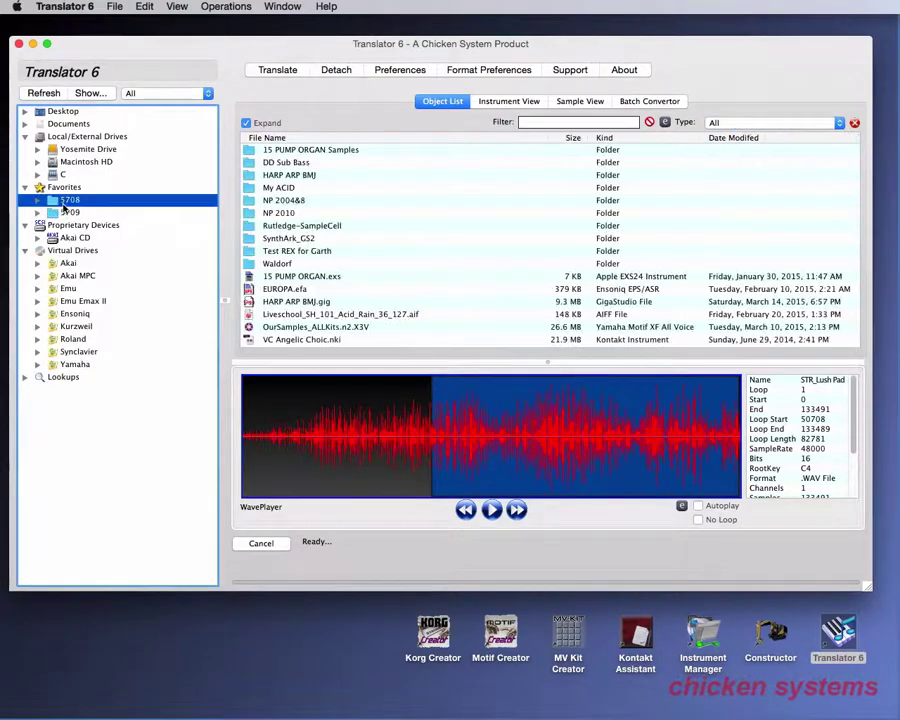
{"action": "left_click", "coordinate": [246, 122]}
{"action": "double_click", "coordinate": [280, 187]}
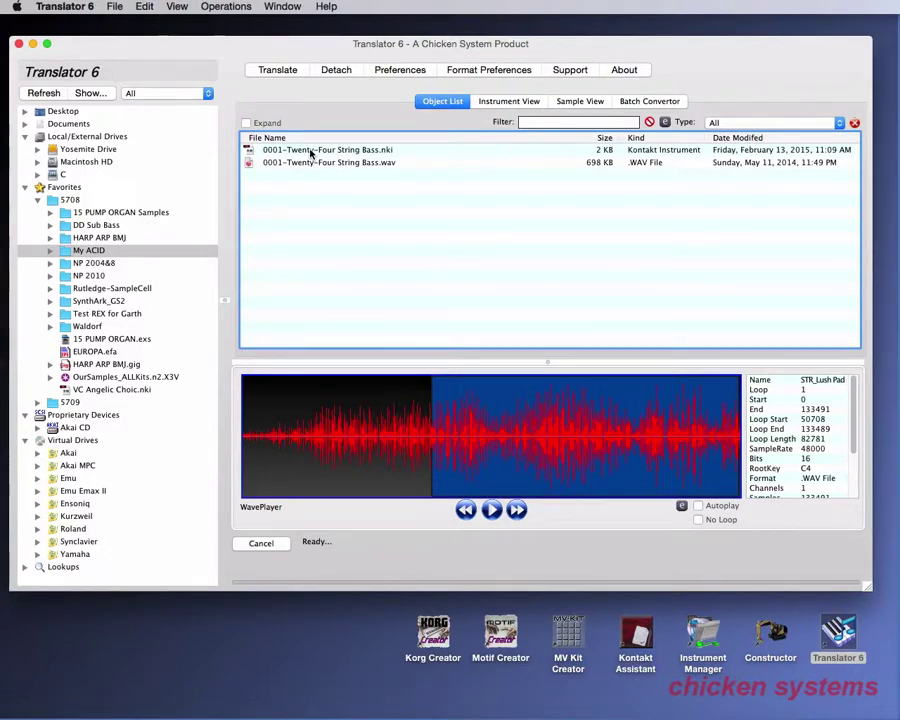
Step: View the Twenty-Four String Bass .nki in Instrument View and select its key zone
{"action": "left_click", "coordinate": [311, 153]}
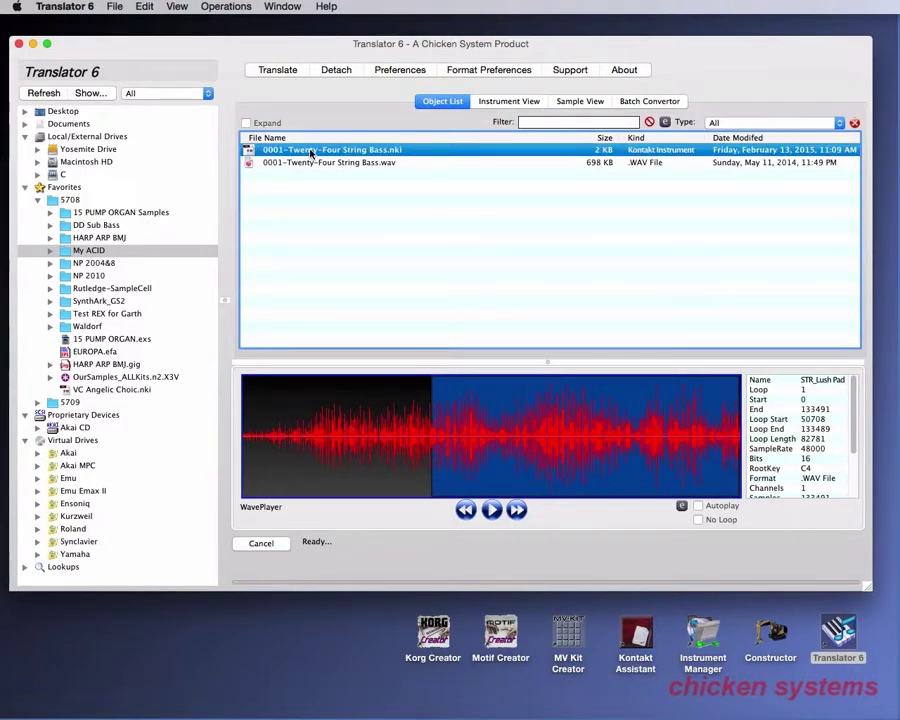
{"action": "double_click", "coordinate": [311, 153]}
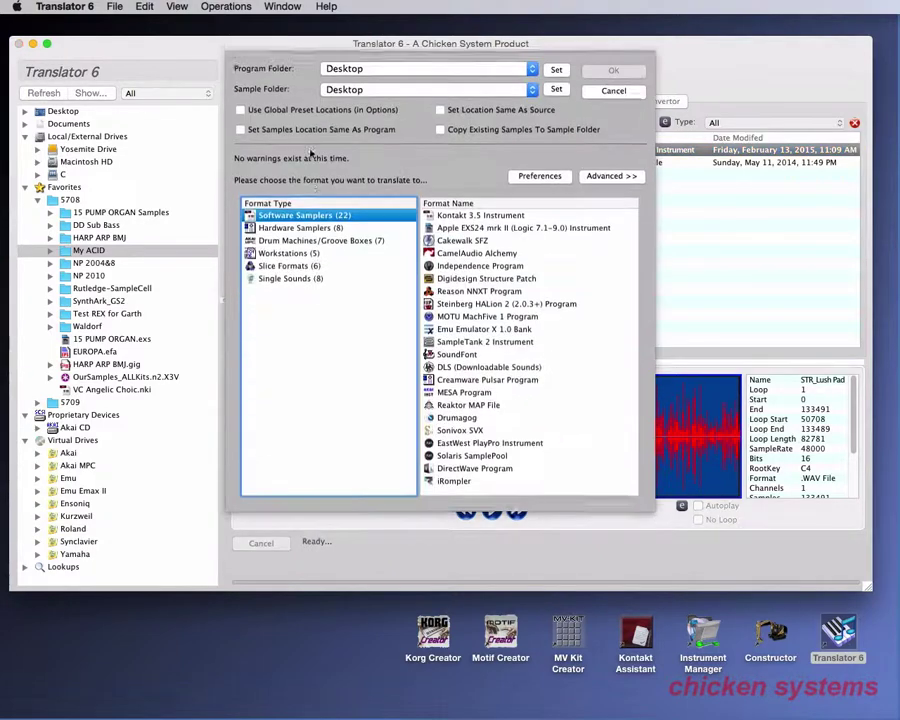
{"action": "left_click", "coordinate": [600, 93]}
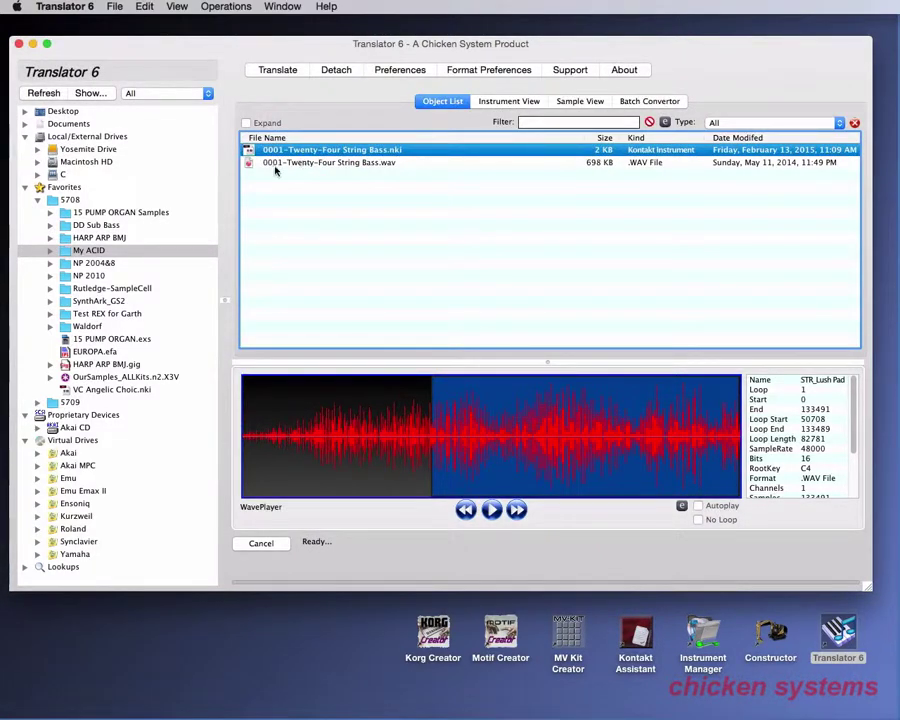
{"action": "left_click", "coordinate": [50, 251]}
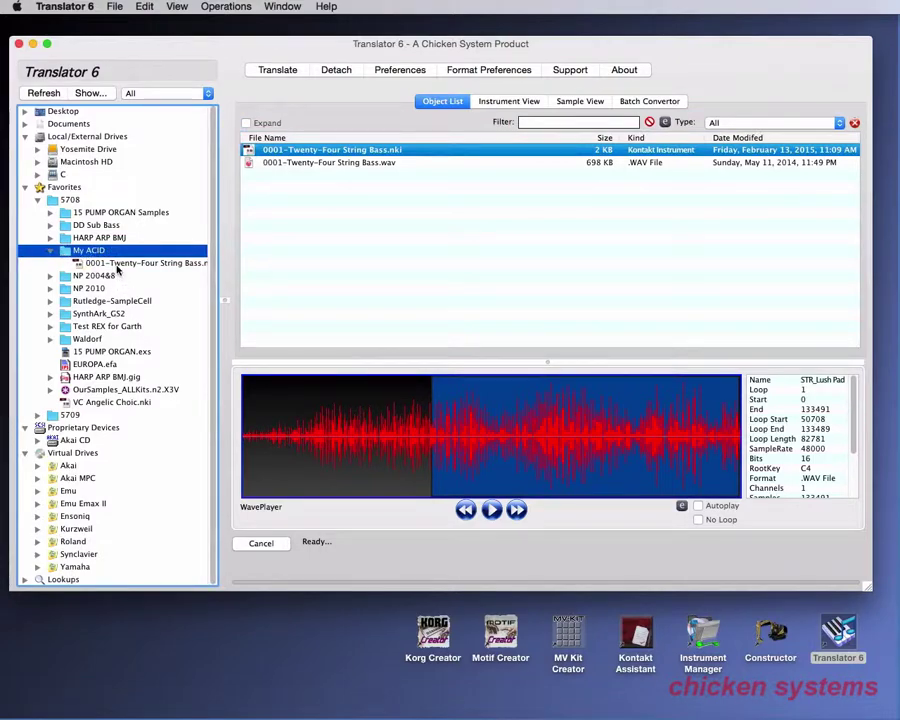
{"action": "left_click", "coordinate": [116, 263]}
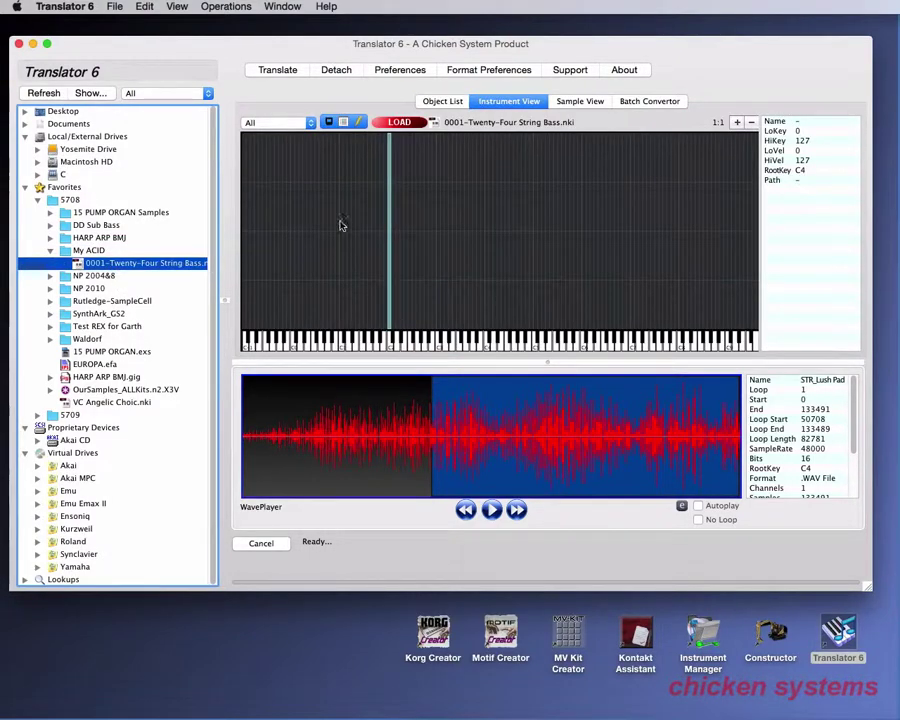
{"action": "left_click", "coordinate": [440, 102]}
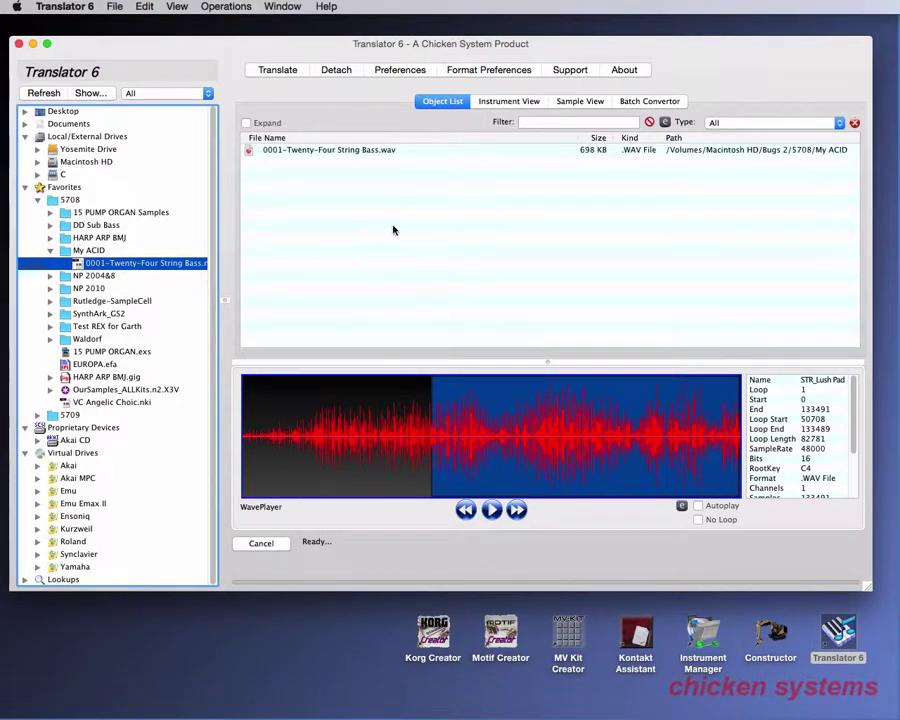
{"action": "left_click", "coordinate": [492, 104]}
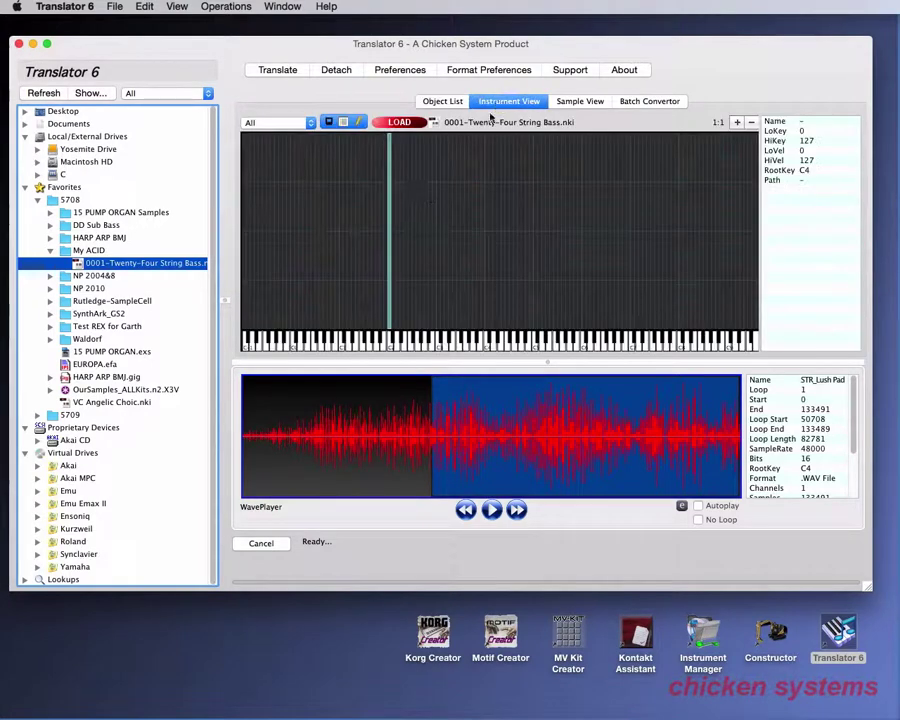
{"action": "left_click", "coordinate": [389, 224]}
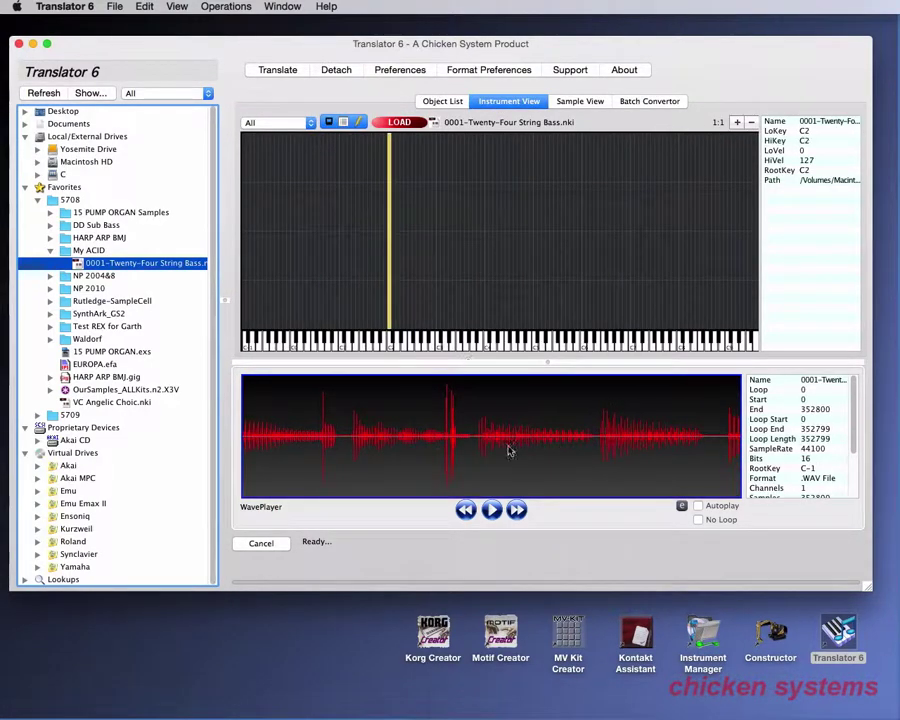
Step: Collapse My ACID and 5708, then list Proprietary Devices showing the Akai CD
{"action": "double_click", "coordinate": [37, 201]}
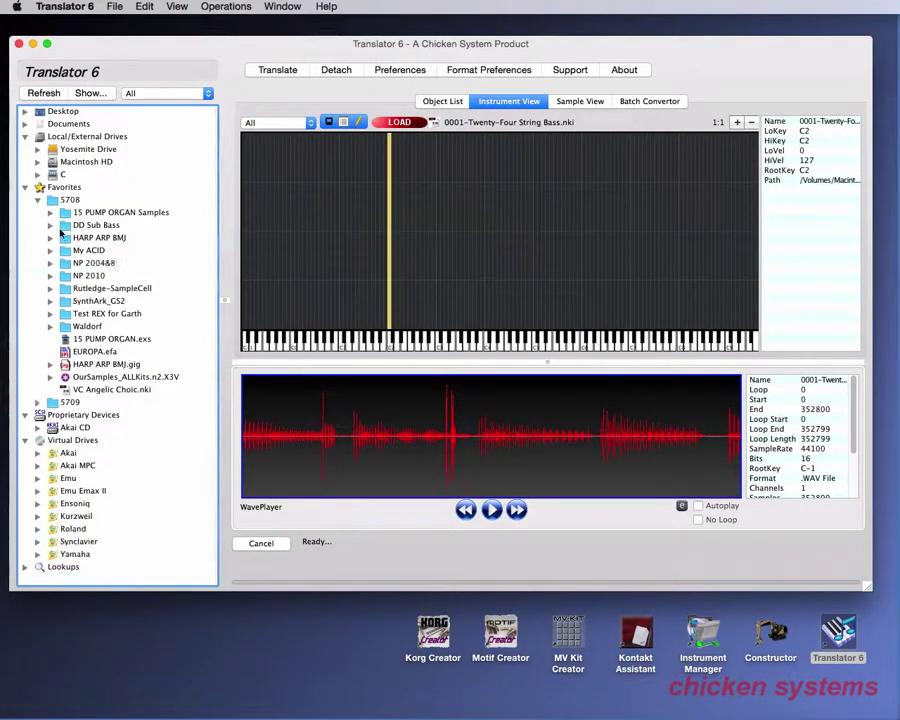
{"action": "left_click", "coordinate": [37, 201]}
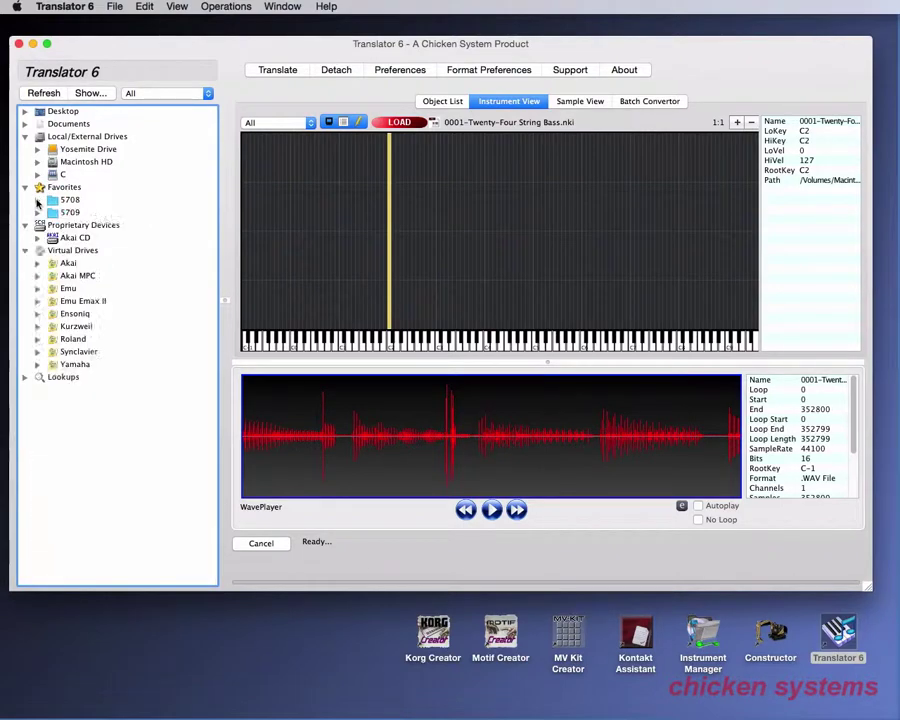
{"action": "left_click", "coordinate": [80, 227]}
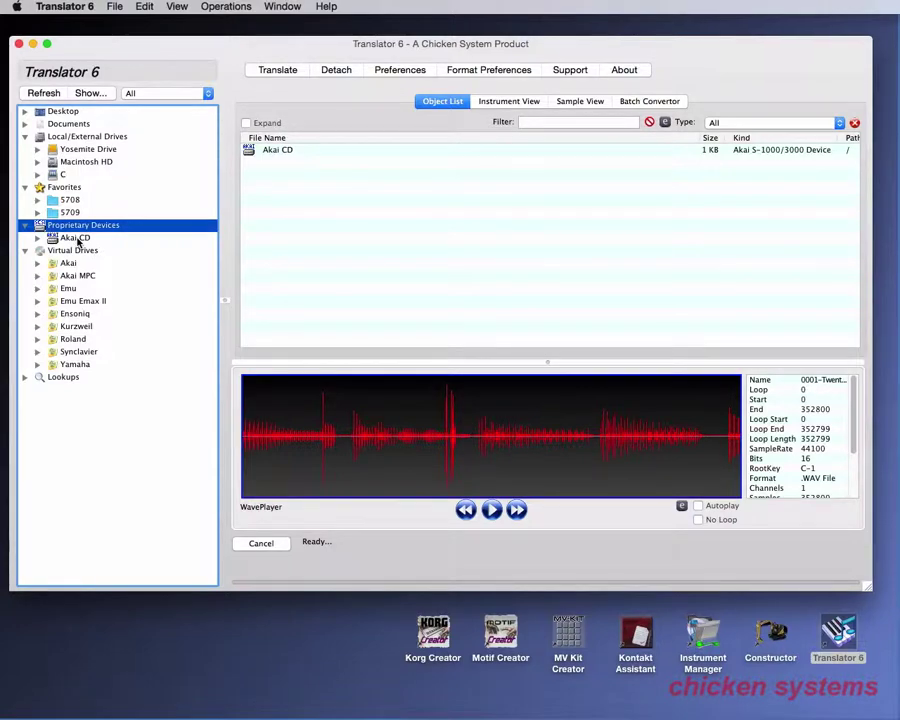
Step: Open Akai CD Partition A's FULL STRINGS volume, load FULLSTR A3-L, then collapse the tree
{"action": "left_click", "coordinate": [75, 239]}
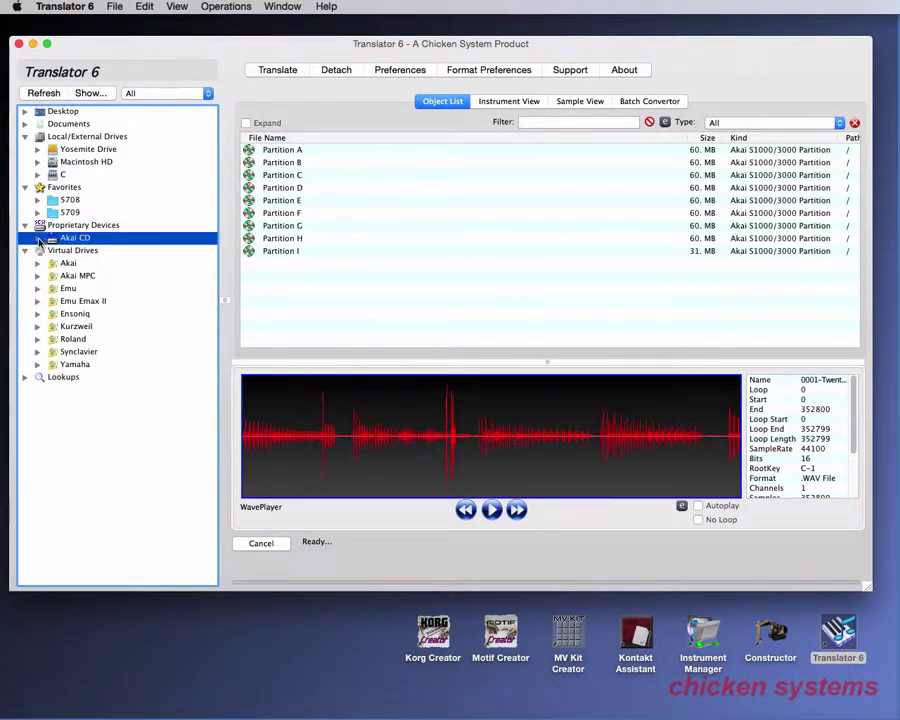
{"action": "left_click", "coordinate": [39, 239]}
{"action": "left_click", "coordinate": [82, 253]}
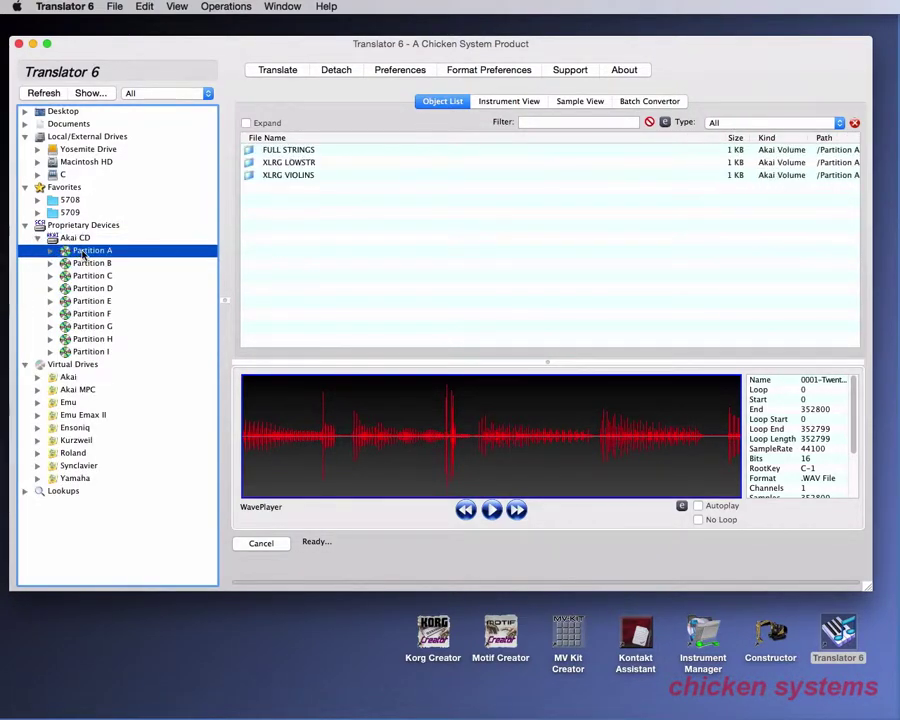
{"action": "left_click", "coordinate": [51, 251]}
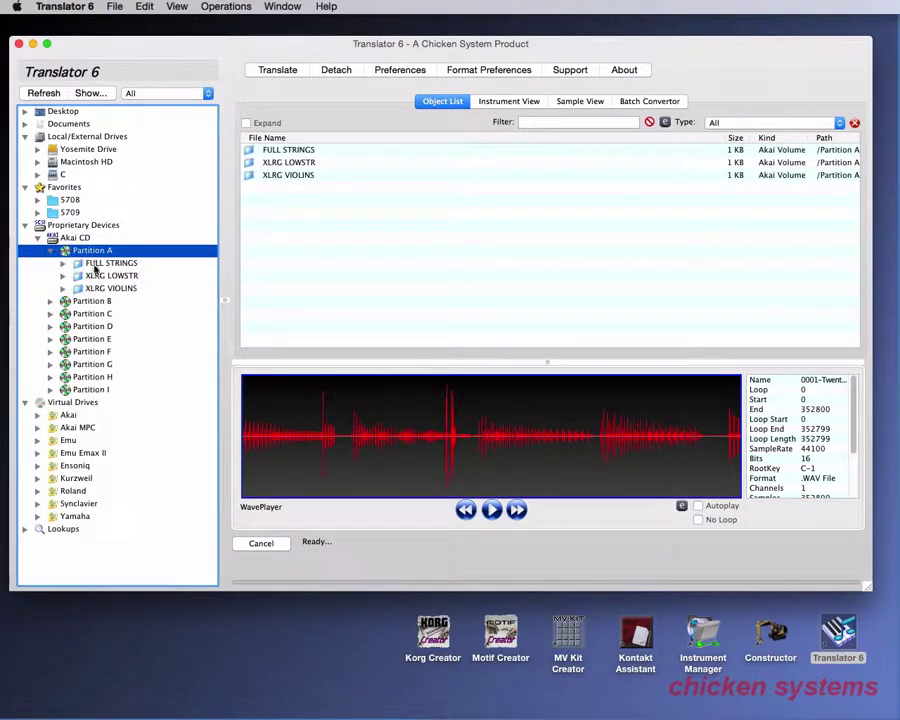
{"action": "left_click", "coordinate": [100, 263]}
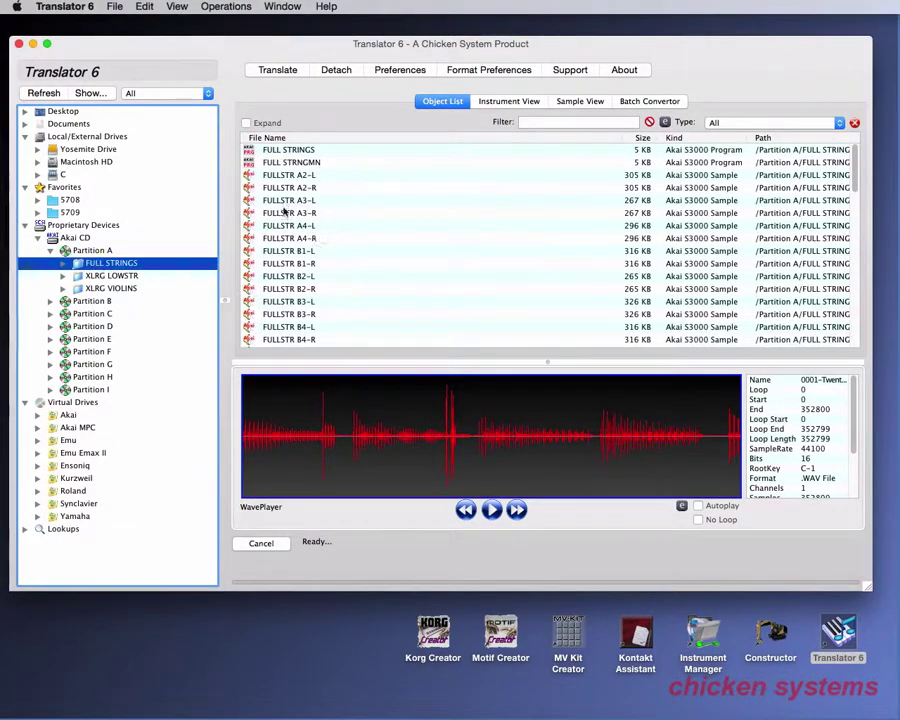
{"action": "left_click", "coordinate": [284, 201]}
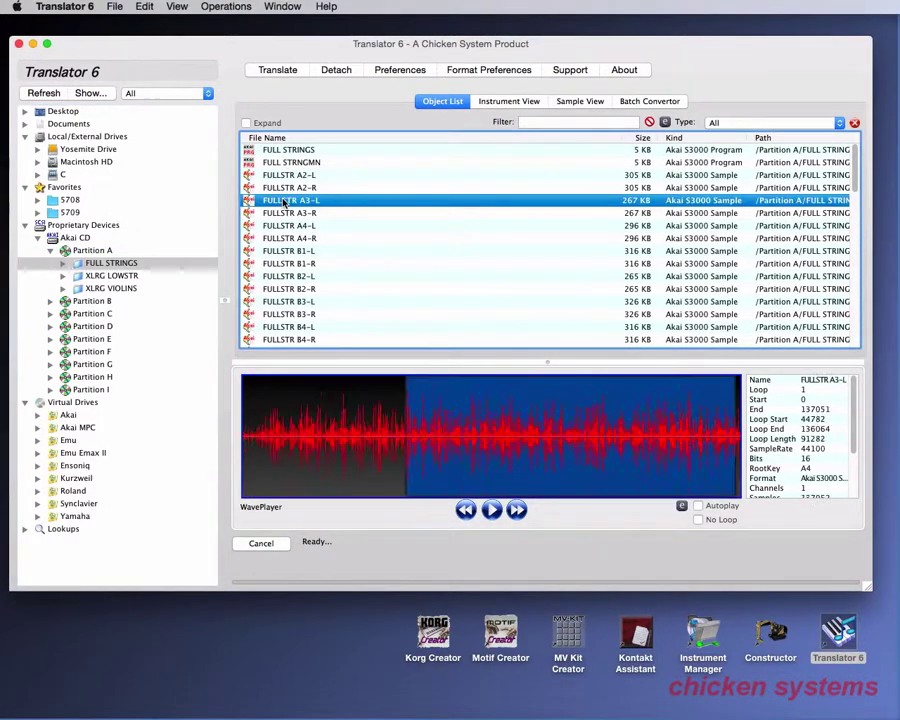
{"action": "left_click", "coordinate": [36, 239]}
{"action": "left_click", "coordinate": [37, 239]}
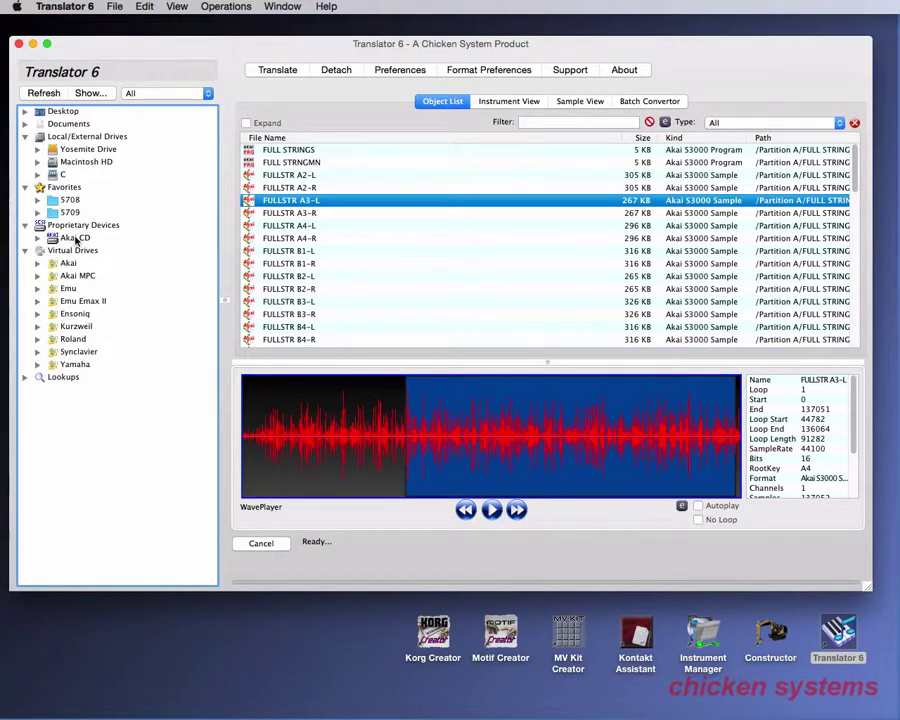
Step: Open Emu > Adv Orch Emu String Ensembles > basses > 000 BA sustained ff and load BA LGFF#C1
{"action": "left_click", "coordinate": [37, 289]}
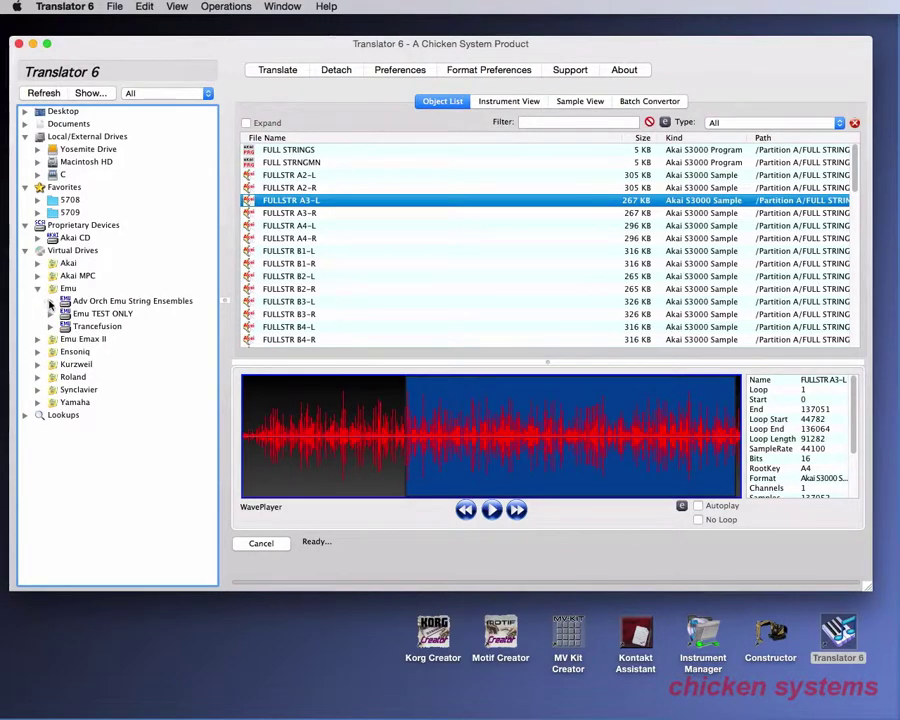
{"action": "left_click", "coordinate": [51, 301]}
{"action": "left_click", "coordinate": [97, 313]}
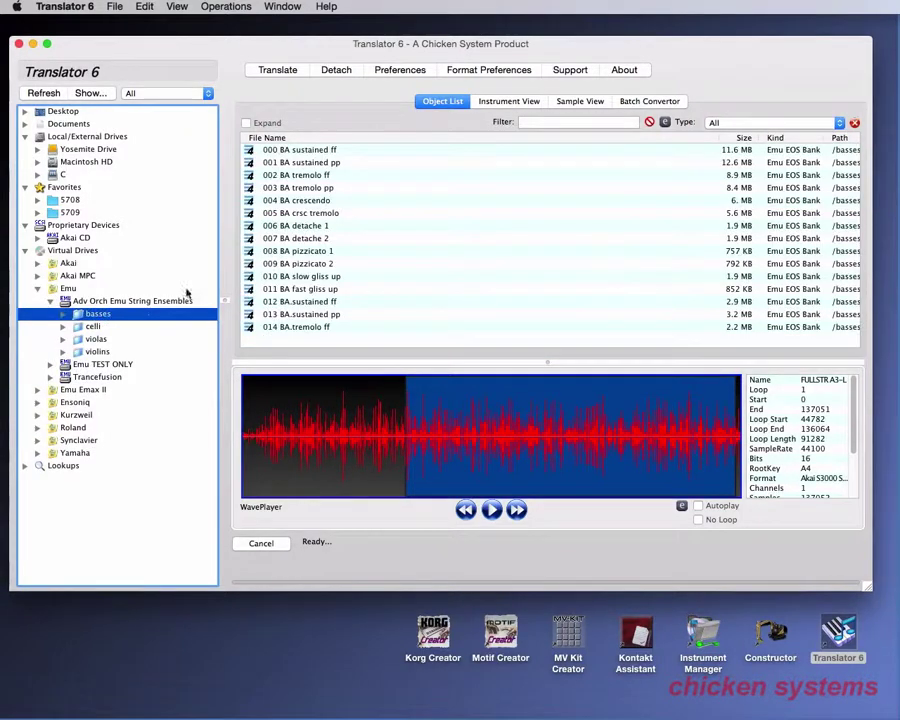
{"action": "left_click", "coordinate": [63, 314]}
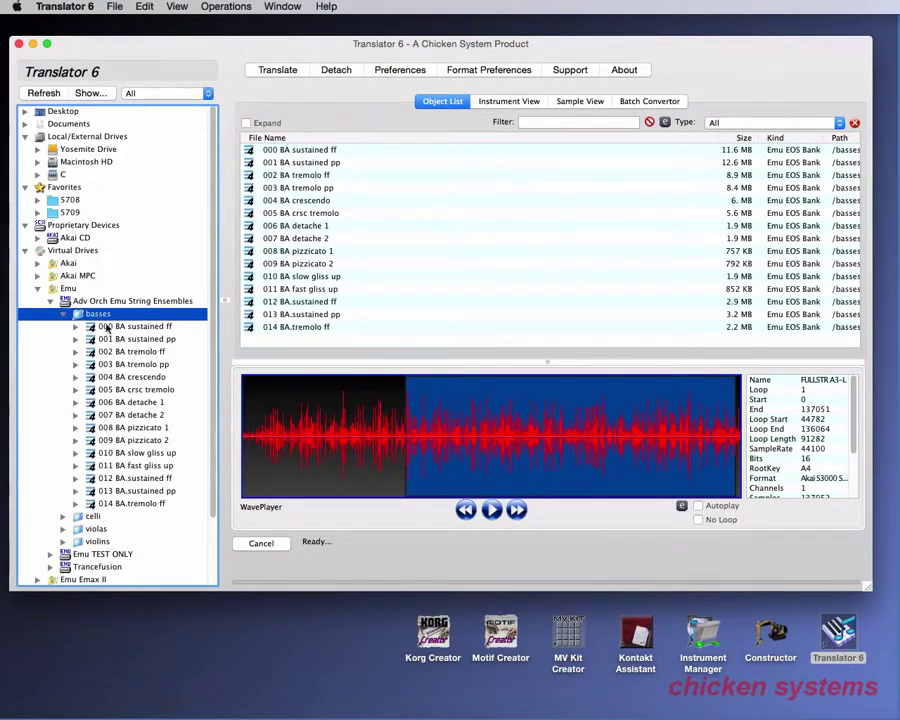
{"action": "left_click", "coordinate": [117, 327]}
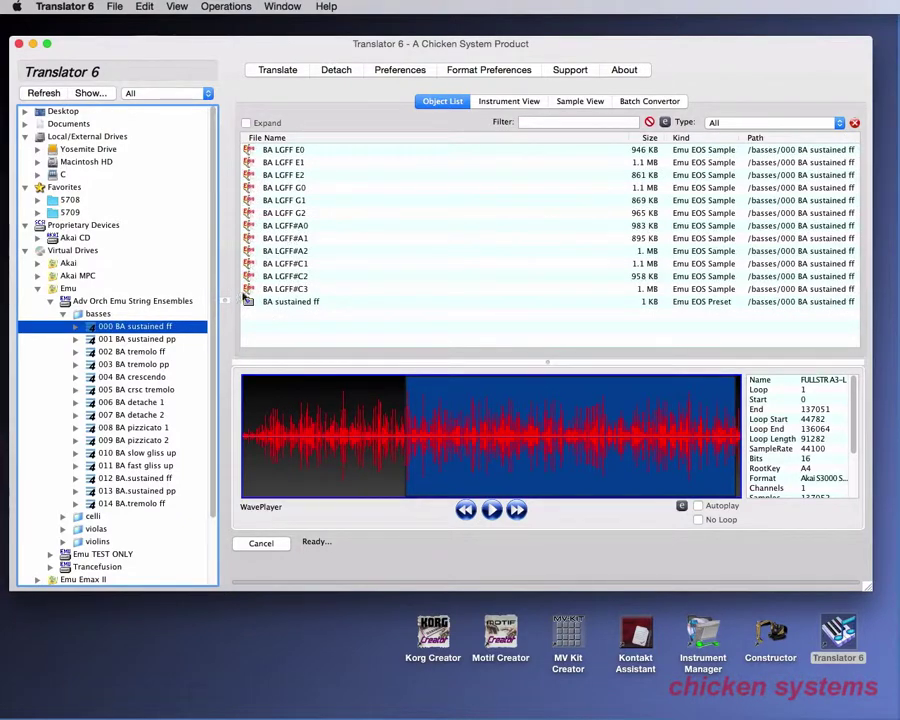
{"action": "left_click", "coordinate": [287, 263]}
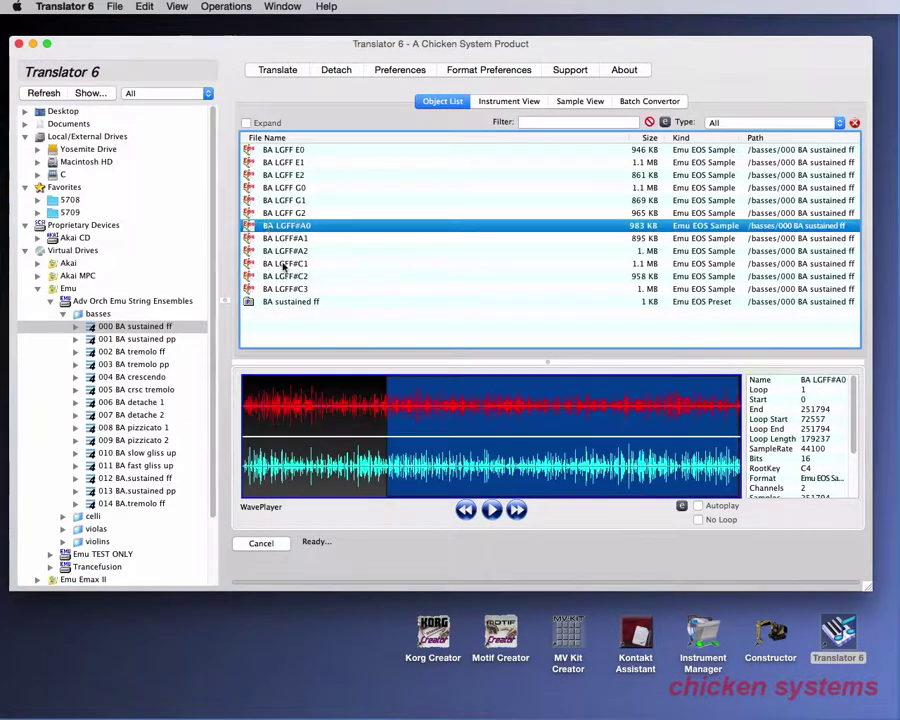
{"action": "left_click", "coordinate": [50, 301]}
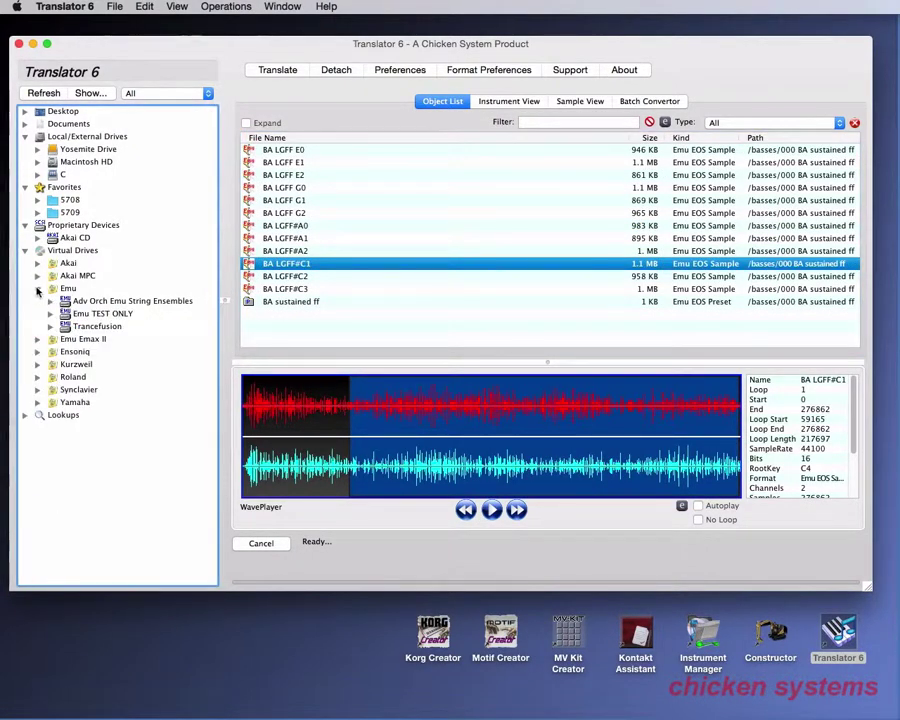
Step: Collapse Emu, then drill into Ensoniq1 > 01 SET 1 37 > 01 001 001 to list 01 MASSIAH NST
{"action": "left_click", "coordinate": [39, 289]}
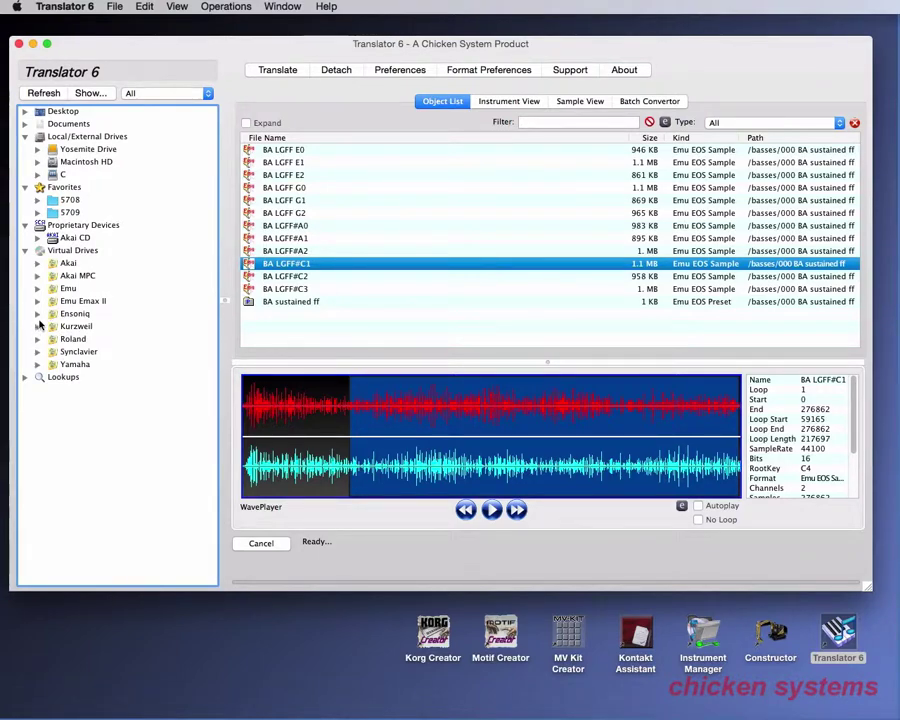
{"action": "left_click", "coordinate": [37, 315]}
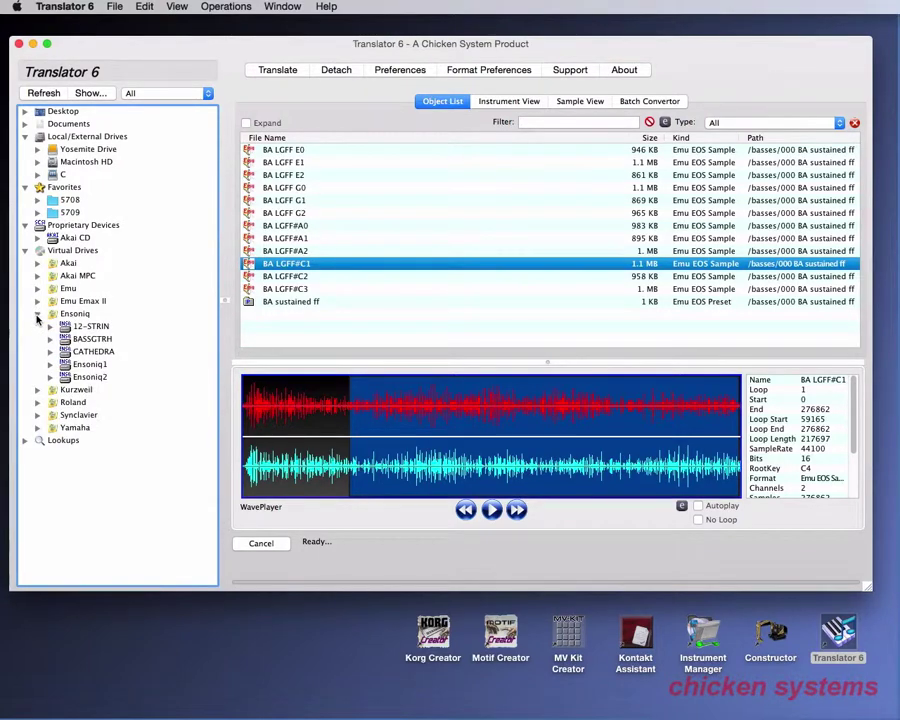
{"action": "left_click", "coordinate": [79, 366]}
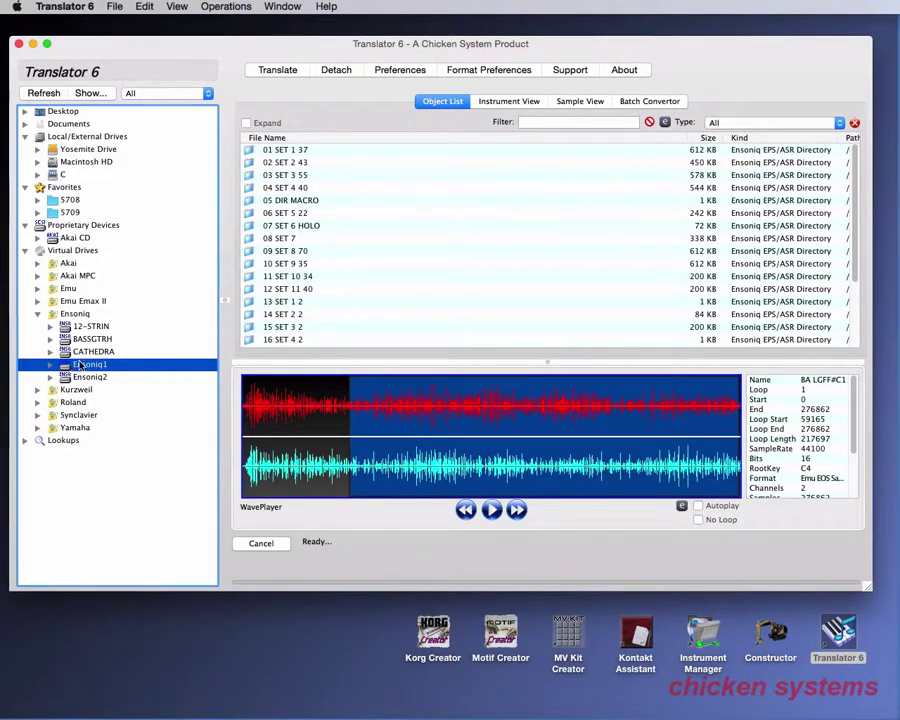
{"action": "left_click", "coordinate": [52, 368]}
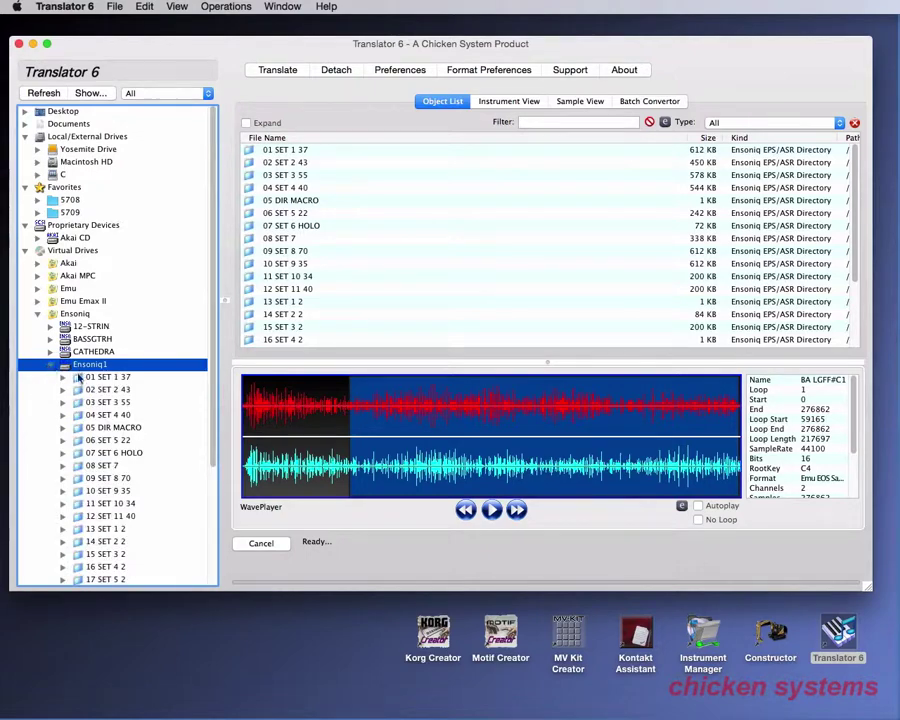
{"action": "left_click", "coordinate": [98, 378]}
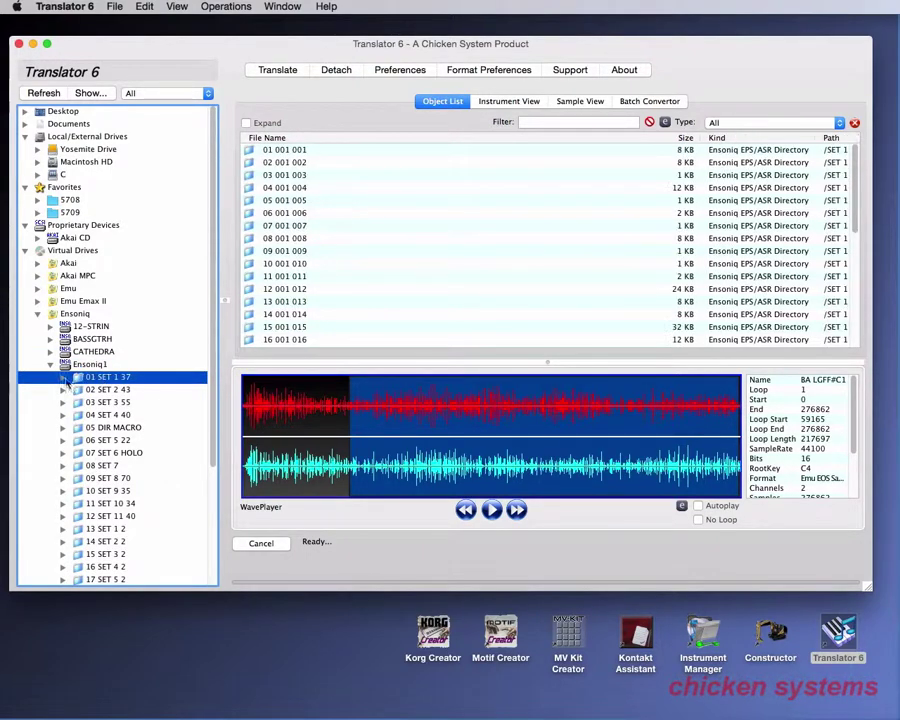
{"action": "double_click", "coordinate": [100, 378]}
{"action": "left_click", "coordinate": [108, 390]}
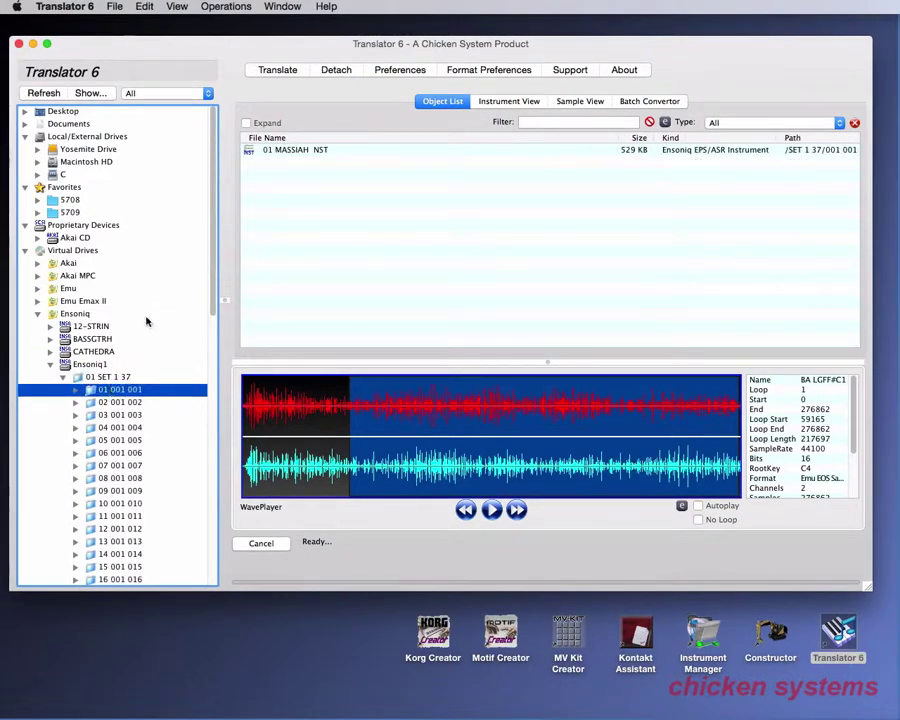
{"action": "left_click", "coordinate": [50, 364]}
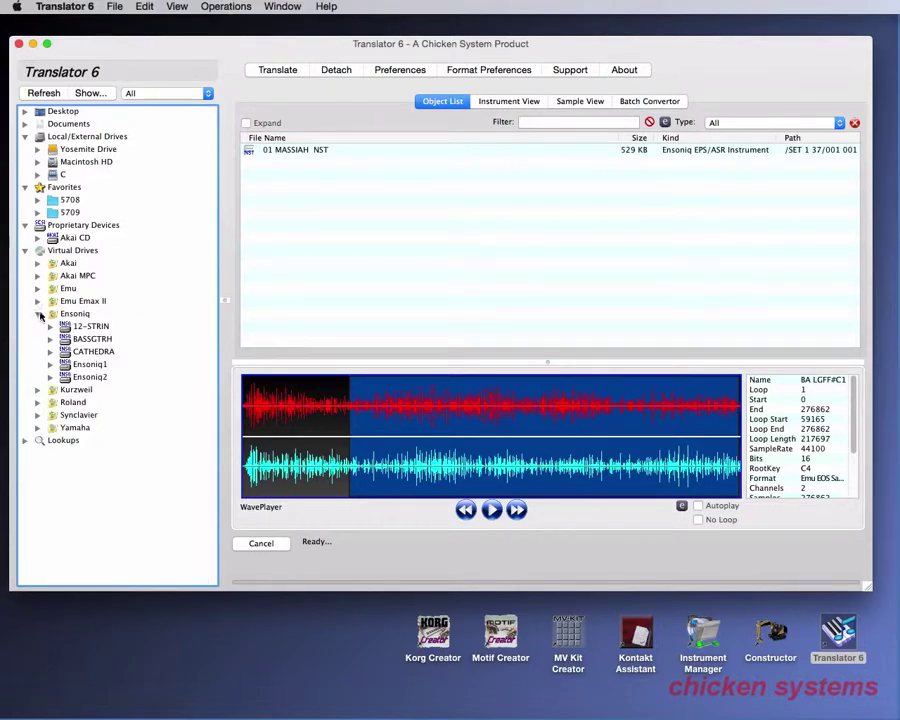
Step: Browse Kurzweil Take 6 > DEMOS > MB03 to list HOP.k25, then collapse Kurzweil
{"action": "left_click", "coordinate": [38, 314]}
{"action": "left_click", "coordinate": [37, 327]}
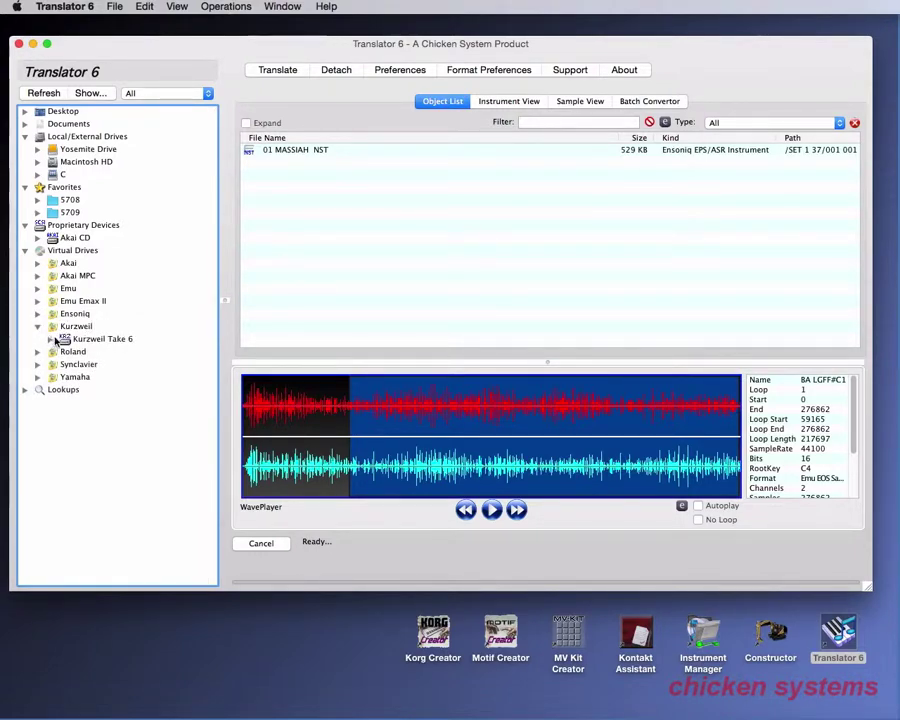
{"action": "left_click", "coordinate": [50, 339]}
{"action": "left_click", "coordinate": [63, 352]}
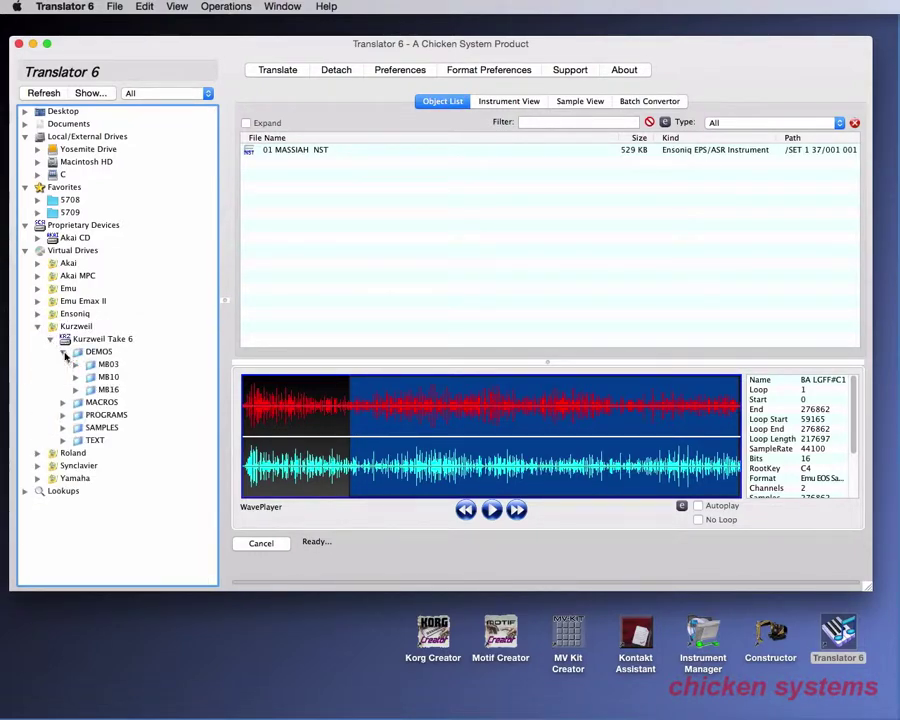
{"action": "left_click", "coordinate": [76, 365]}
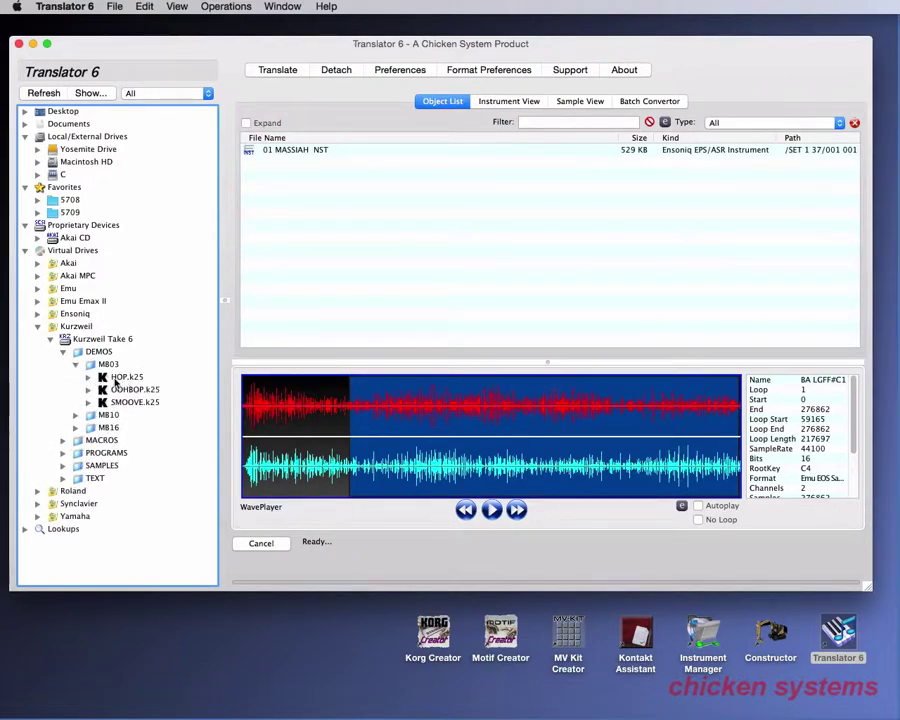
{"action": "left_click", "coordinate": [117, 380]}
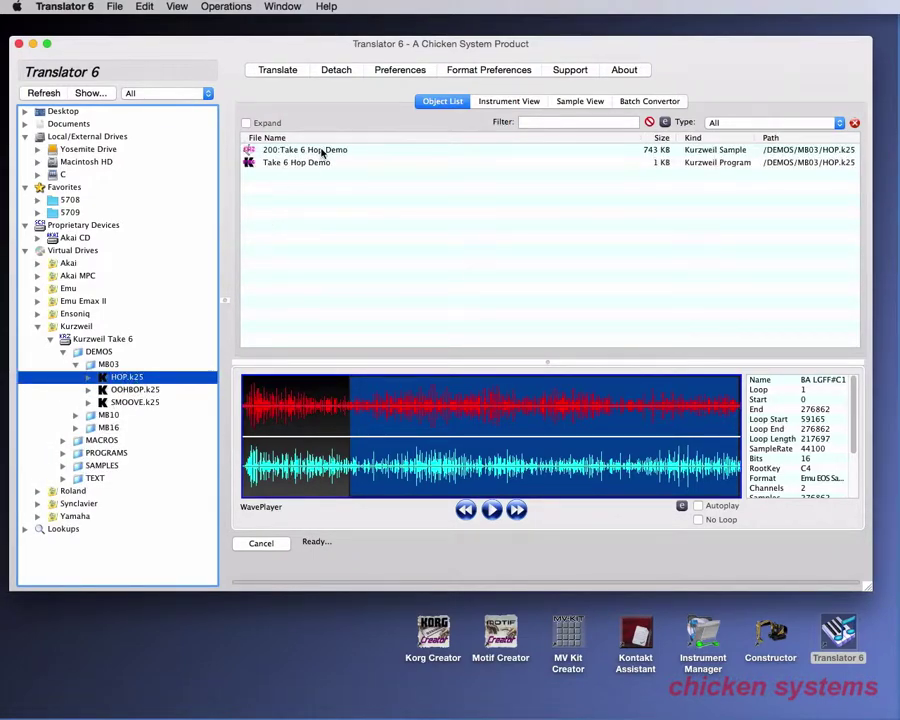
{"action": "left_click", "coordinate": [37, 326]}
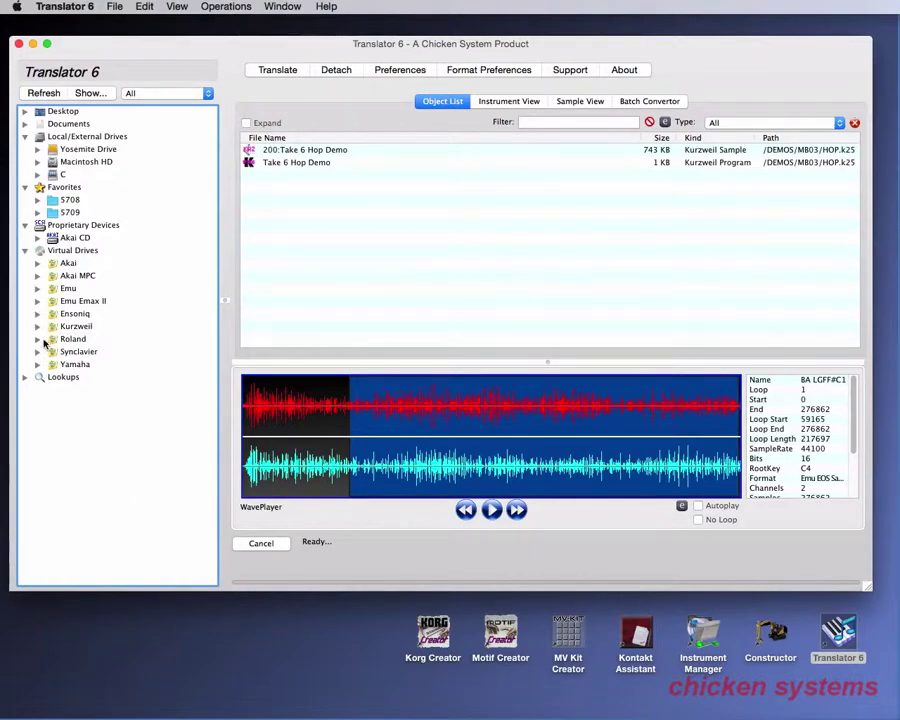
Step: Open Synclavier > BIGONE1, list its first sample 2MP-:T2(LOOPED_2MP:T2), then collapse Synclavier
{"action": "left_click", "coordinate": [37, 339]}
{"action": "left_click", "coordinate": [37, 339]}
{"action": "left_click", "coordinate": [37, 351]}
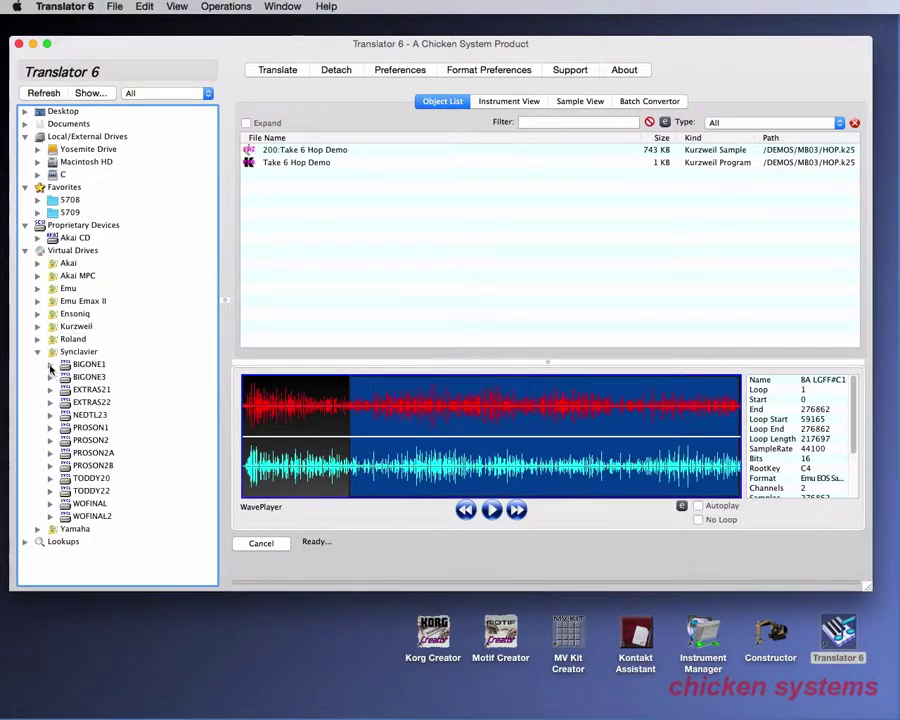
{"action": "left_click", "coordinate": [50, 365]}
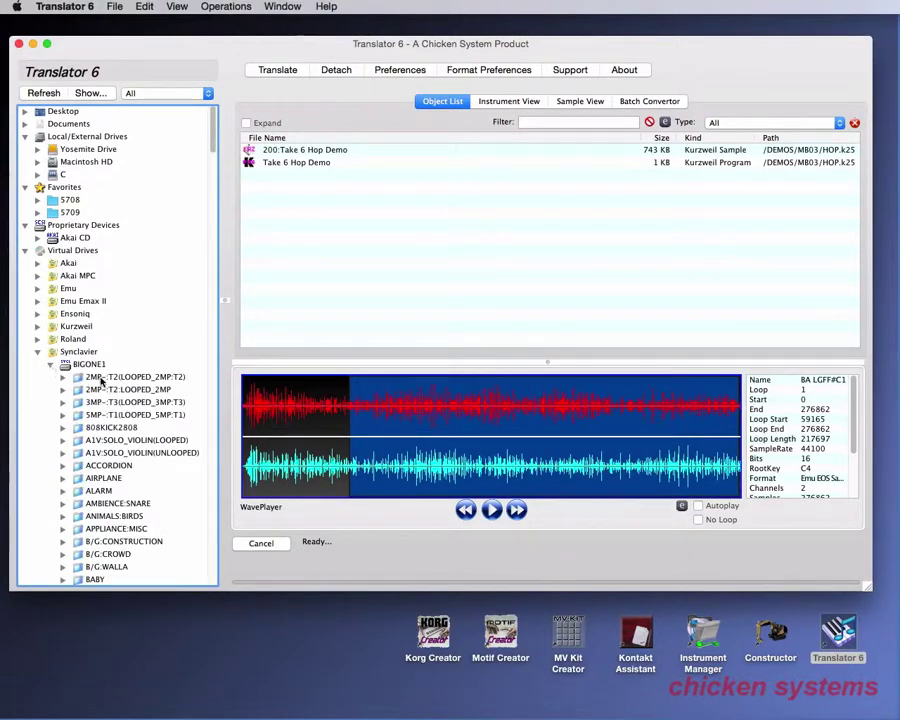
{"action": "left_click", "coordinate": [92, 378]}
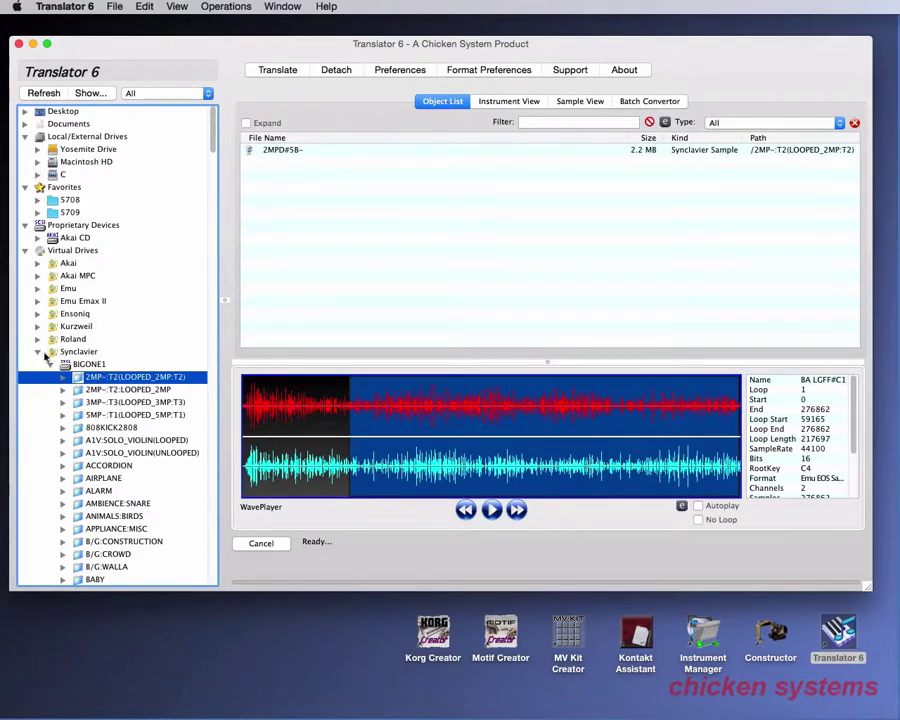
{"action": "double_click", "coordinate": [30, 250]}
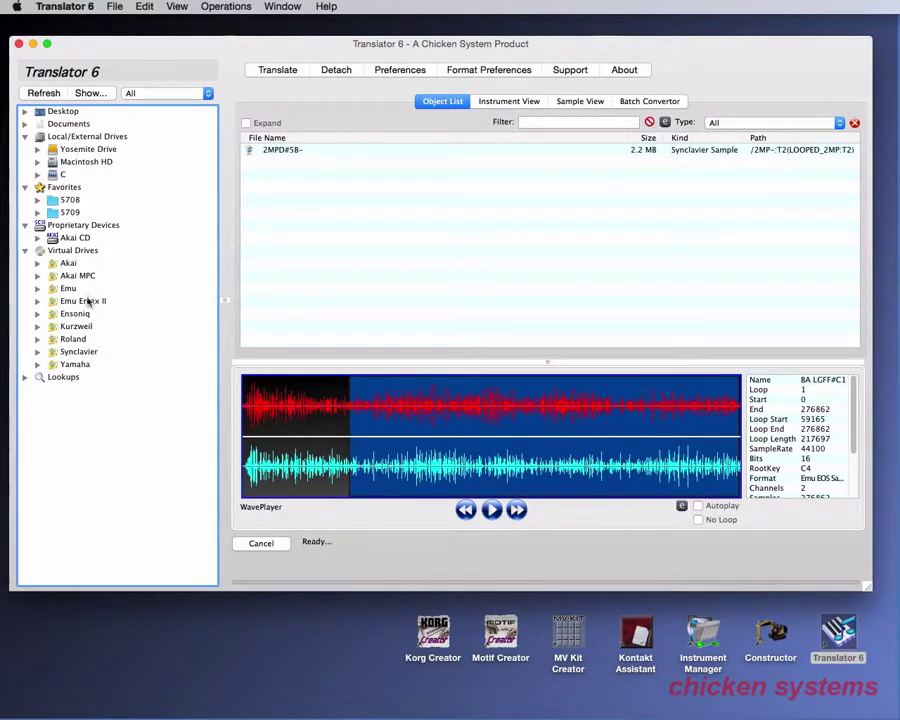
Step: Collapse Virtual Drives, then fold Local/External Drives closed and open again
{"action": "left_click", "coordinate": [25, 251]}
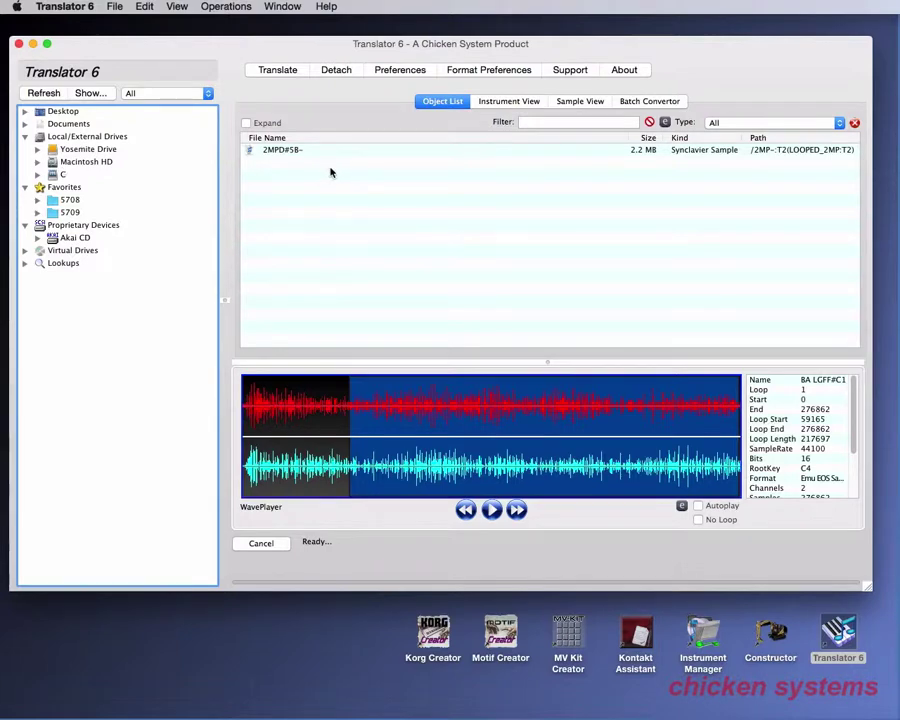
{"action": "left_click", "coordinate": [26, 137]}
{"action": "left_click", "coordinate": [26, 137]}
Step: Hide Desktop and Documents from the browser tree via the Show menu
{"action": "left_click", "coordinate": [88, 93]}
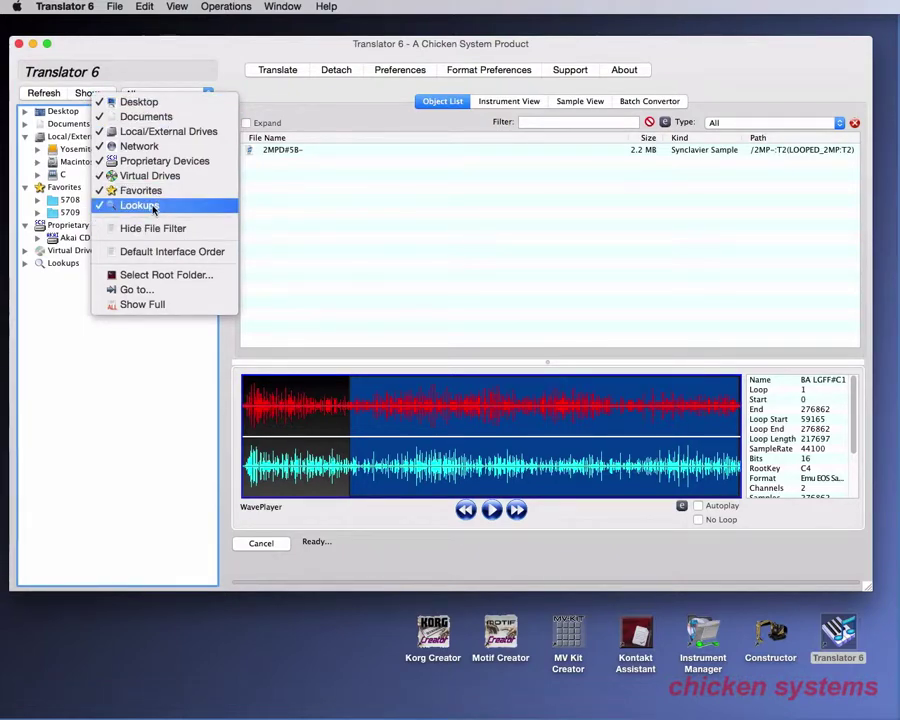
{"action": "left_click", "coordinate": [146, 104]}
{"action": "left_click", "coordinate": [88, 93]}
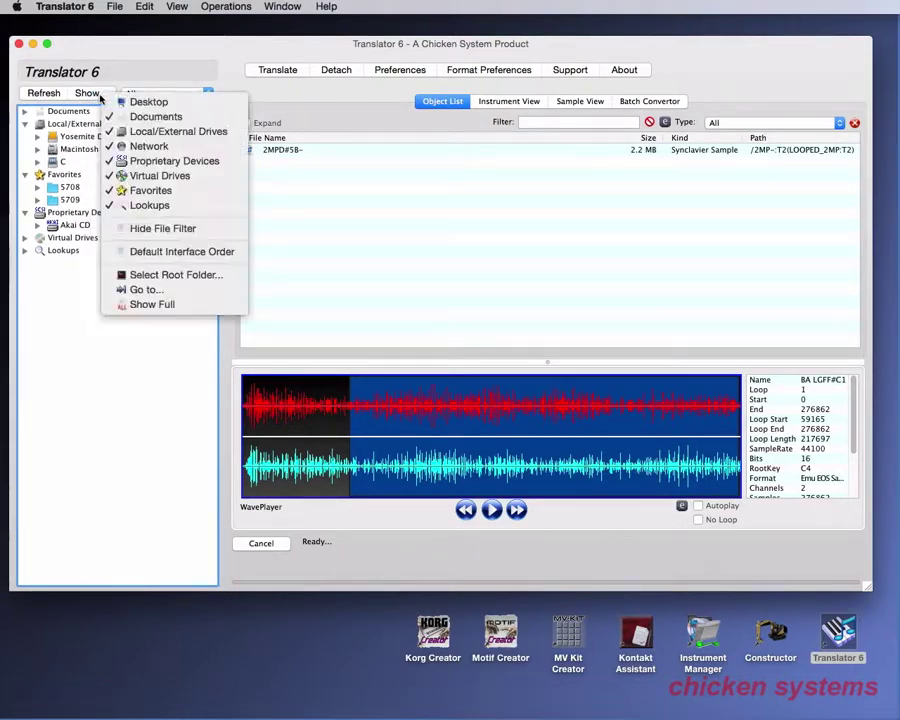
{"action": "left_click", "coordinate": [140, 116]}
{"action": "left_click", "coordinate": [98, 94]}
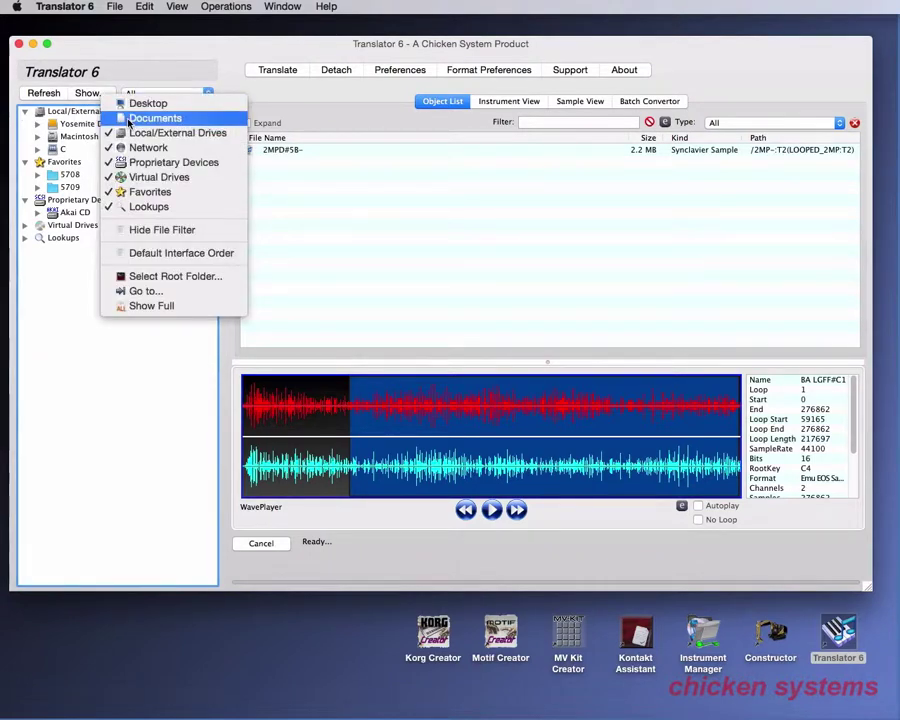
{"action": "left_click", "coordinate": [140, 116]}
{"action": "left_click", "coordinate": [93, 94]}
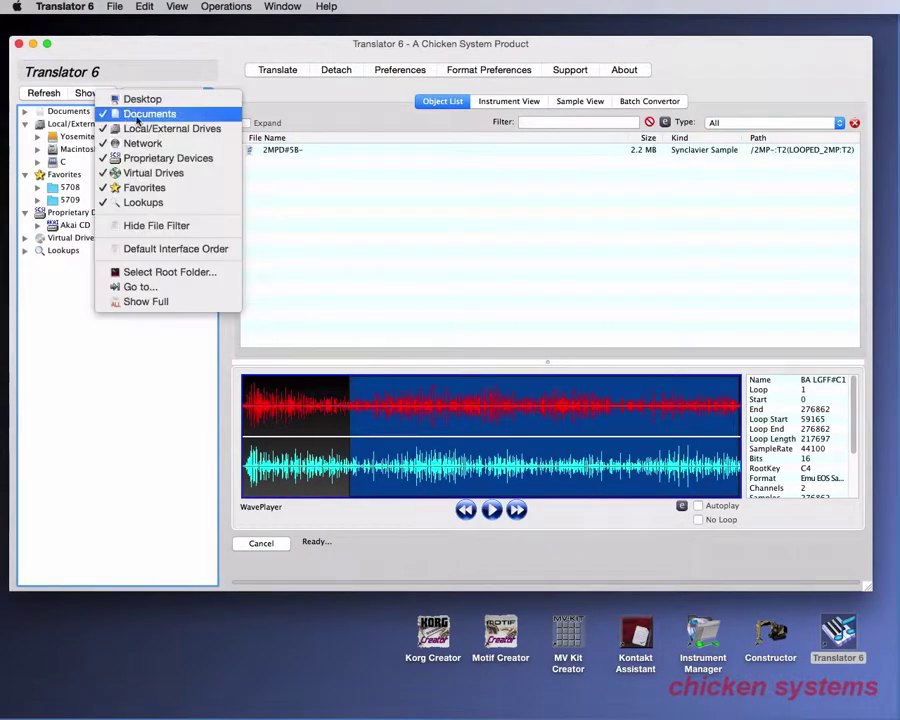
{"action": "left_click", "coordinate": [140, 115]}
Step: Hide Local/External Drives, Lookups and Proprietary Devices from the tree
{"action": "left_click", "coordinate": [96, 93]}
{"action": "left_click", "coordinate": [143, 132]}
{"action": "left_click", "coordinate": [90, 93]}
{"action": "left_click", "coordinate": [141, 202]}
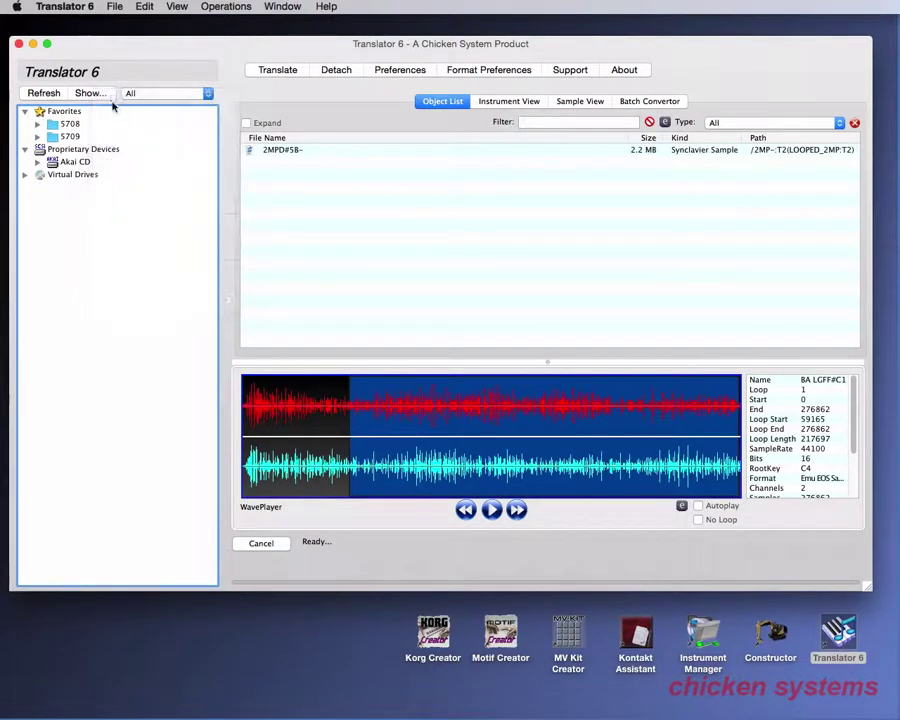
{"action": "left_click", "coordinate": [103, 97]}
{"action": "left_click", "coordinate": [150, 162]}
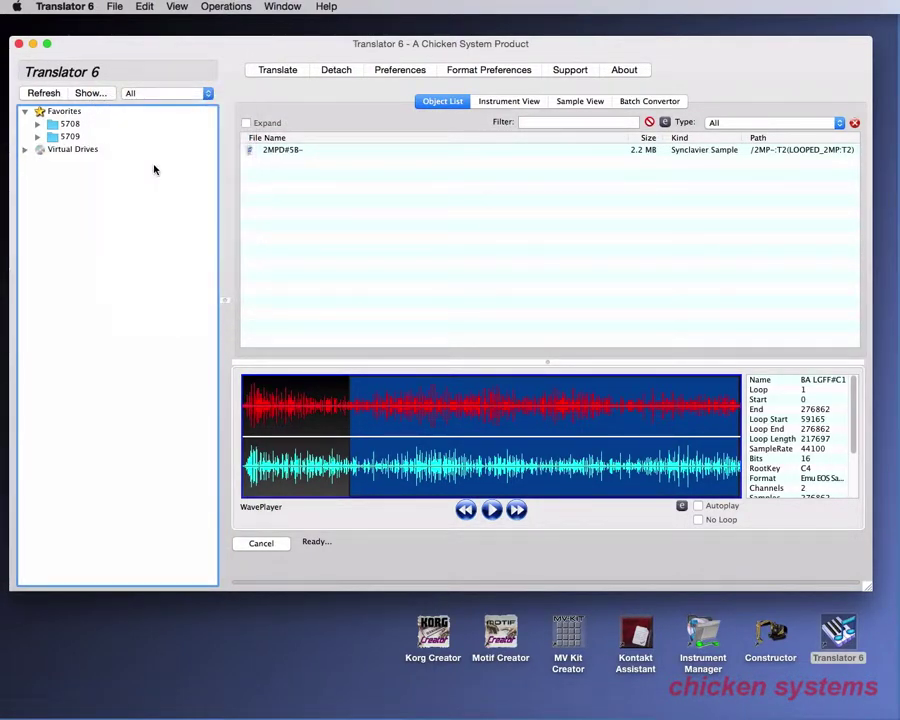
Step: List BBB DISC TWO's files under Virtual Drives > Akai > first CD > Partition A, then collapse Virtual Drives
{"action": "left_click", "coordinate": [25, 150]}
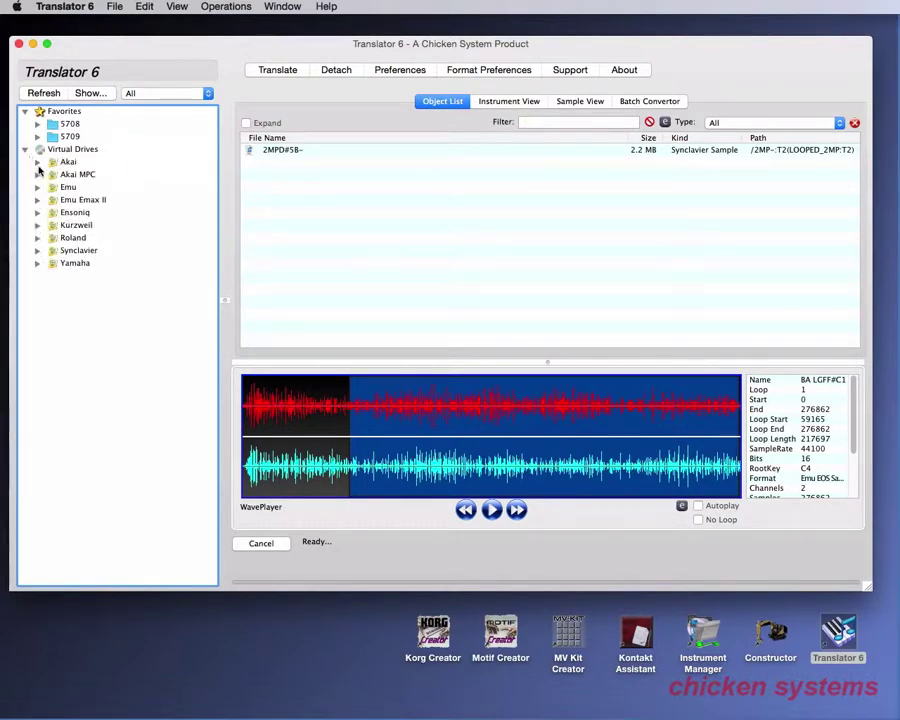
{"action": "left_click", "coordinate": [37, 162]}
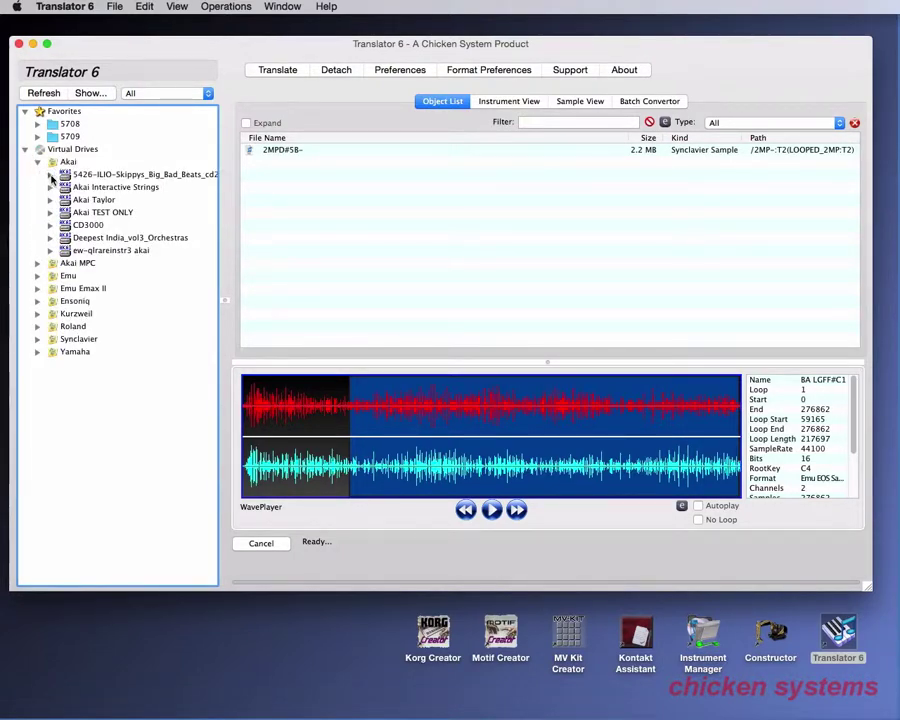
{"action": "left_click", "coordinate": [50, 175]}
{"action": "left_click", "coordinate": [63, 187]}
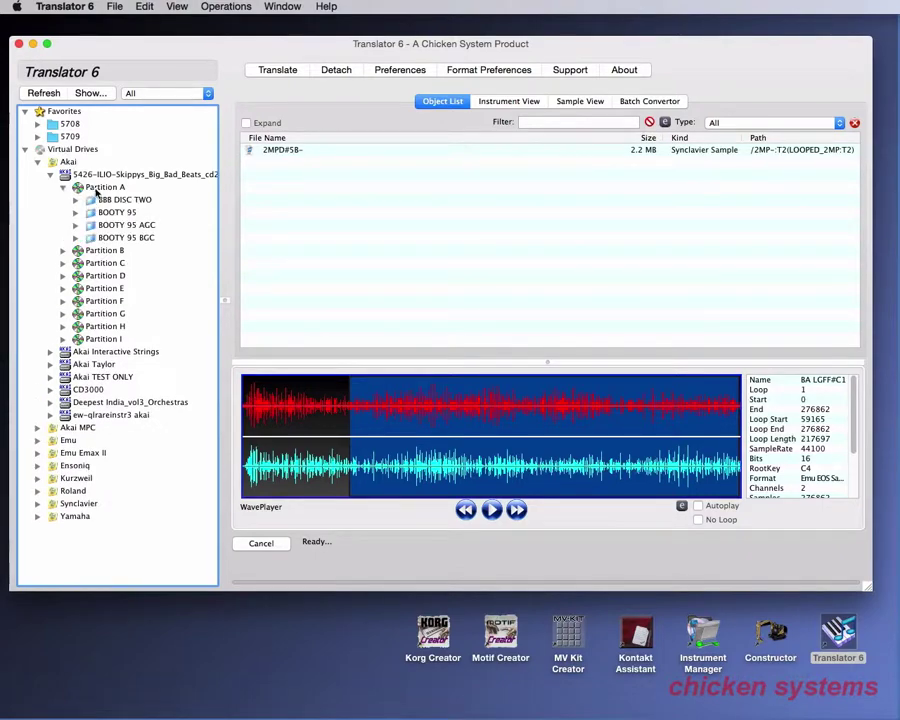
{"action": "left_click", "coordinate": [125, 199]}
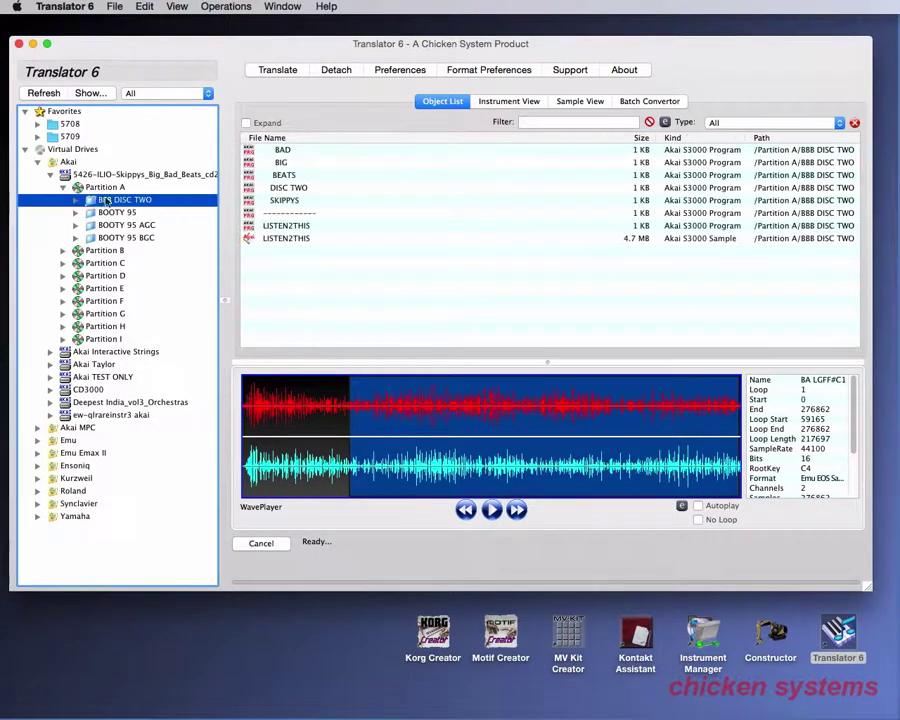
{"action": "left_click", "coordinate": [25, 149]}
Step: Re-show Desktop, Documents, Local/External Drives, Proprietary Devices and Lookups in the tree
{"action": "left_click", "coordinate": [88, 93]}
{"action": "left_click", "coordinate": [118, 102]}
{"action": "left_click", "coordinate": [87, 92]}
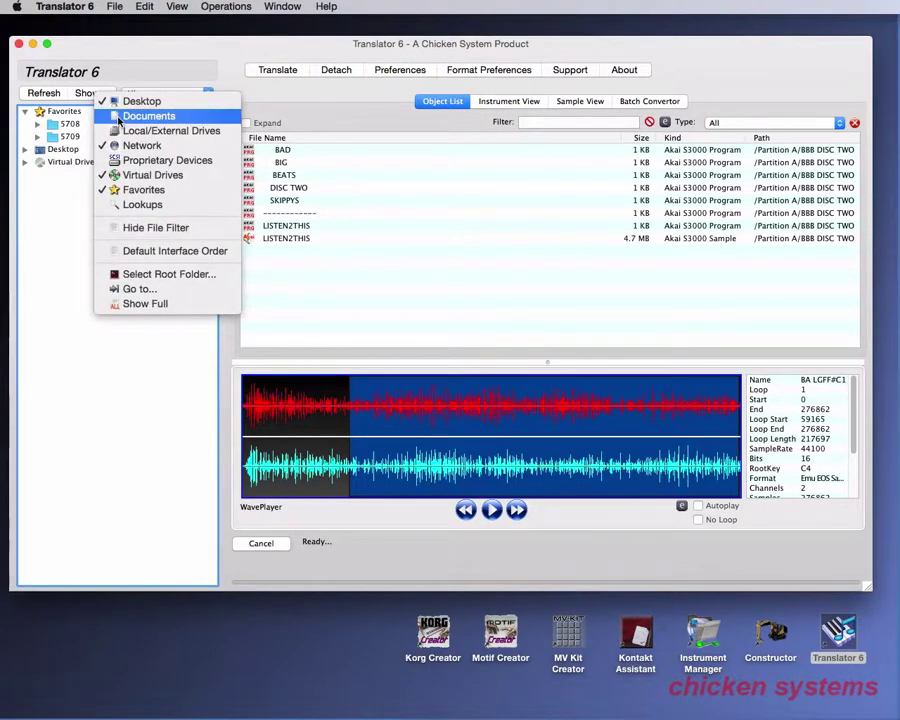
{"action": "left_click", "coordinate": [118, 117]}
{"action": "left_click", "coordinate": [98, 93]}
{"action": "left_click", "coordinate": [130, 131]}
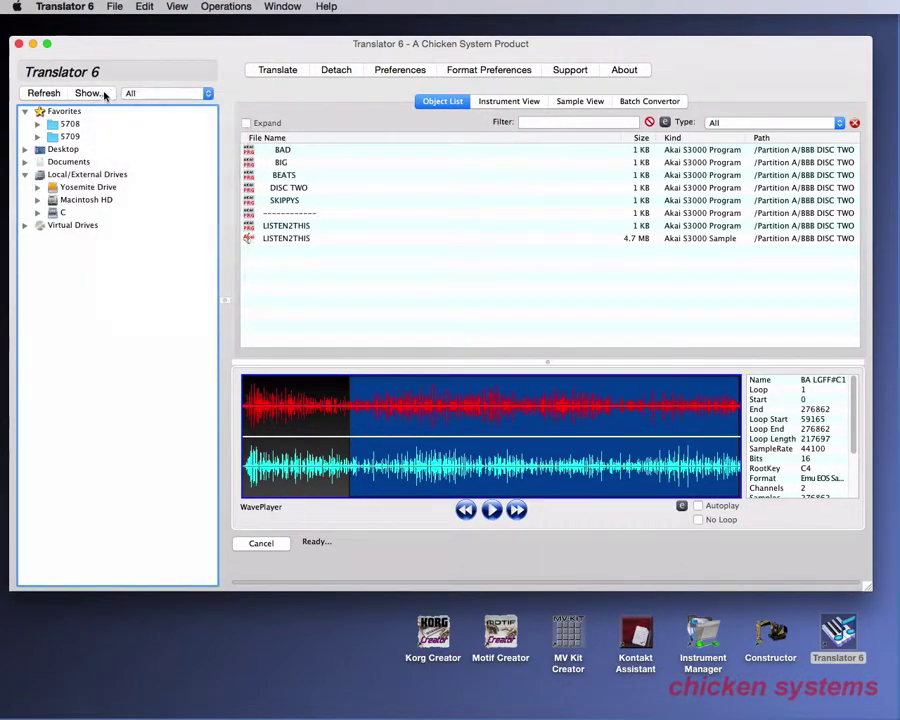
{"action": "left_click", "coordinate": [88, 93]}
{"action": "left_click", "coordinate": [160, 158]}
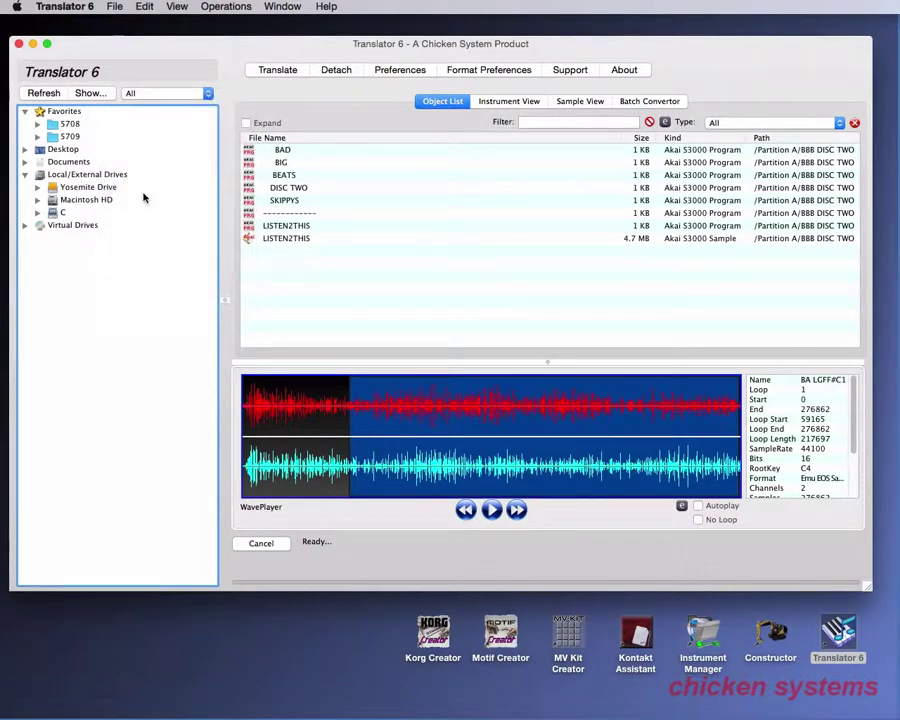
{"action": "left_click", "coordinate": [95, 97]}
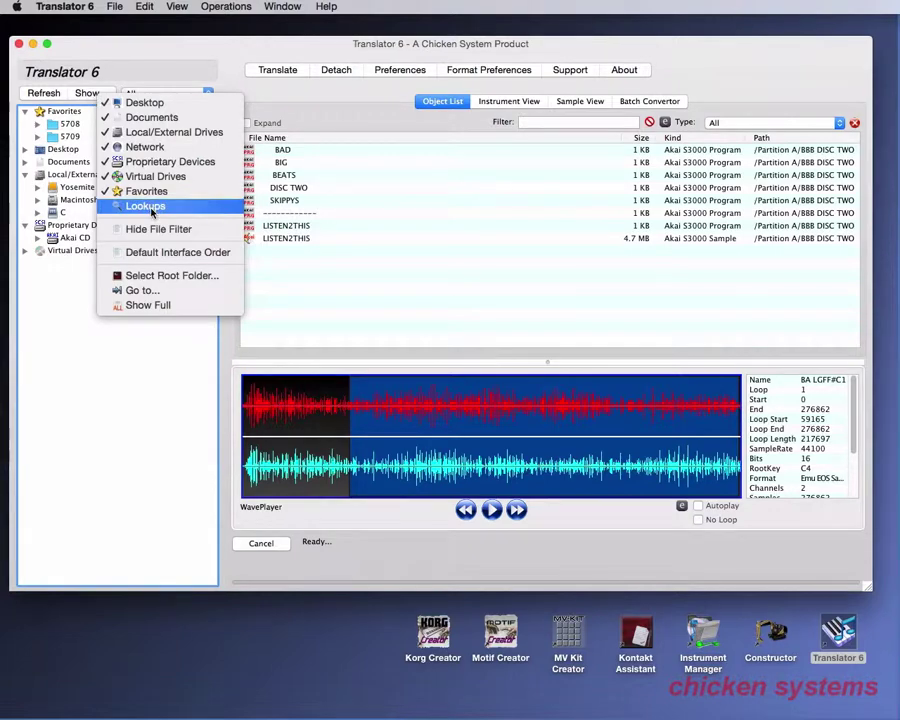
{"action": "left_click", "coordinate": [150, 207]}
{"action": "left_click", "coordinate": [90, 93]}
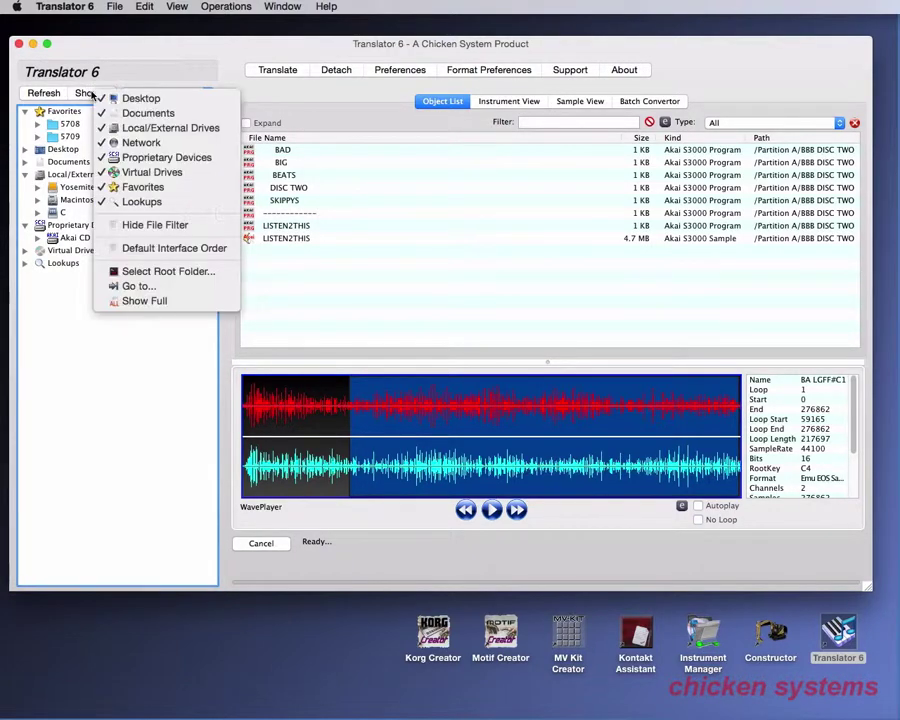
Step: Set the tree's root folder to Macintosh HD/1 FLLoops/BW2/K3 065
{"action": "left_click", "coordinate": [158, 272]}
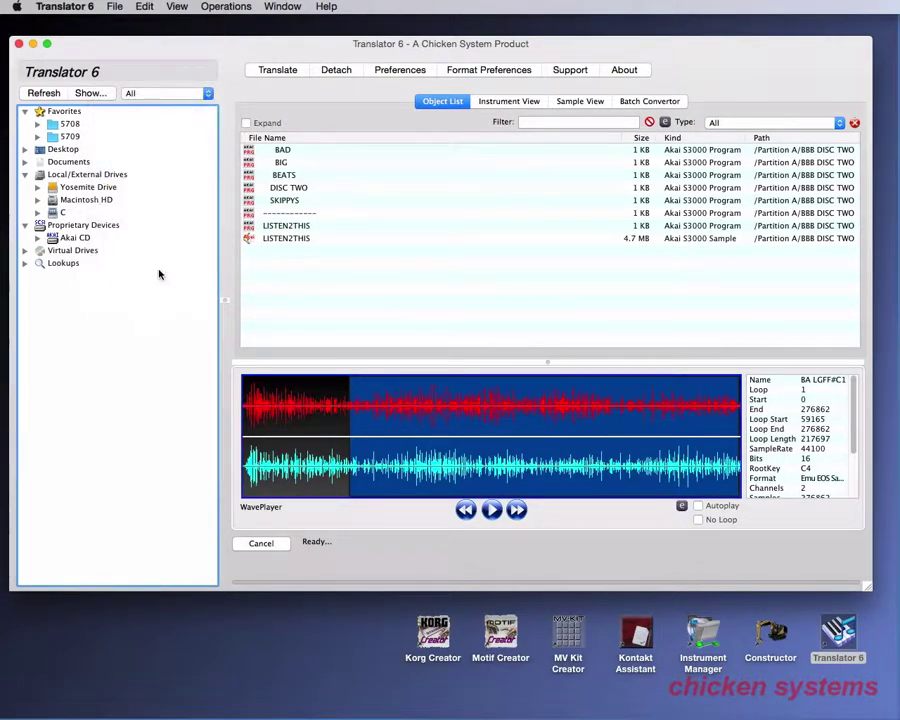
{"action": "left_click_drag", "start_coordinate": [535, 118], "coordinate": [450, 108]}
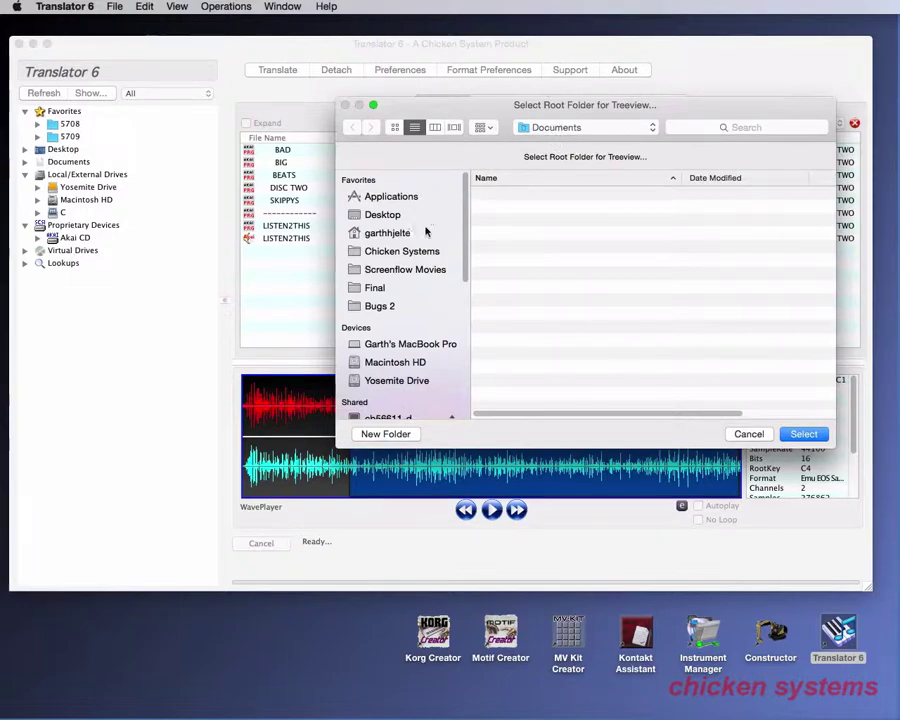
{"action": "left_click", "coordinate": [400, 362]}
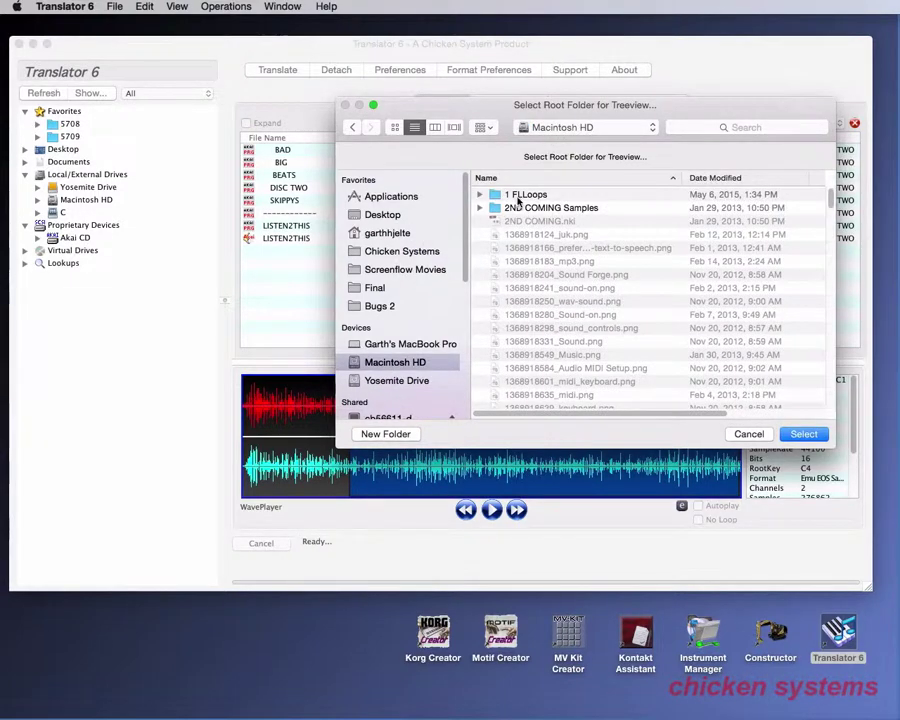
{"action": "left_click", "coordinate": [518, 196]}
{"action": "double_click", "coordinate": [518, 196]}
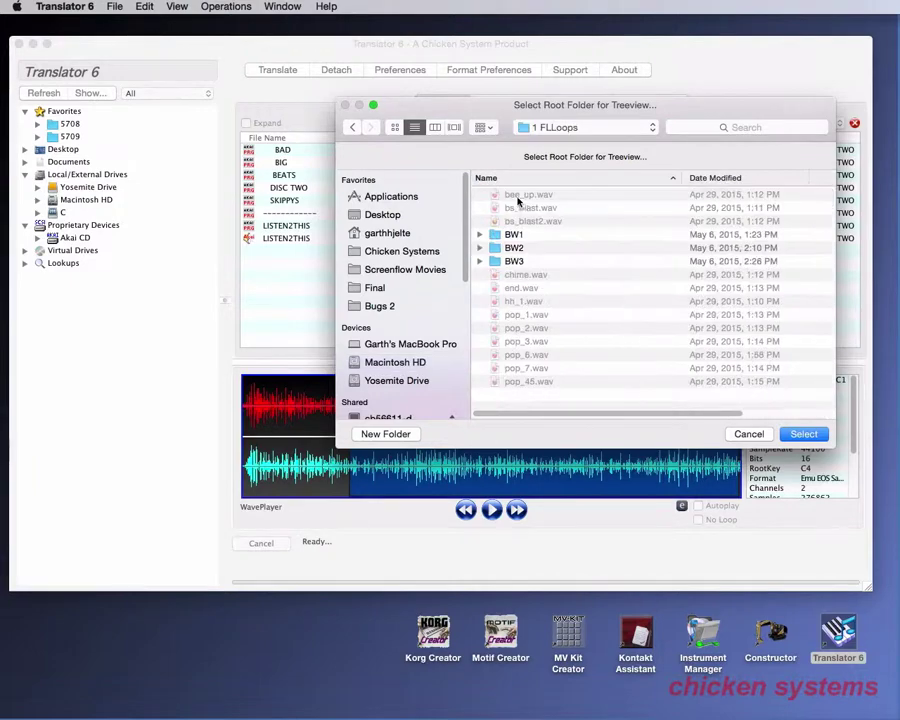
{"action": "double_click", "coordinate": [515, 250]}
{"action": "left_click", "coordinate": [516, 221]}
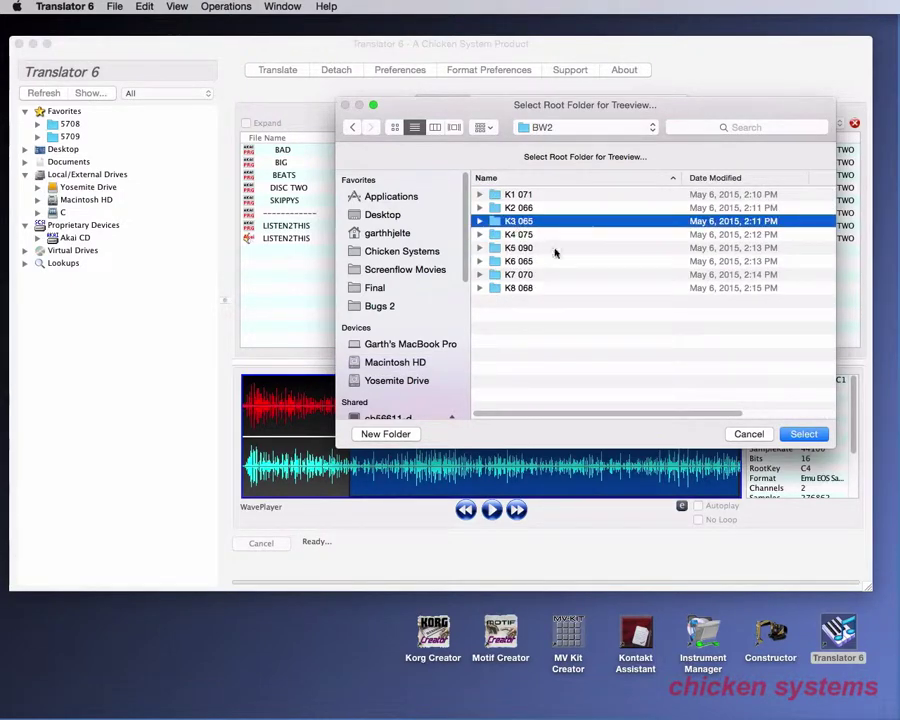
{"action": "left_click", "coordinate": [803, 434]}
{"action": "left_click", "coordinate": [803, 434]}
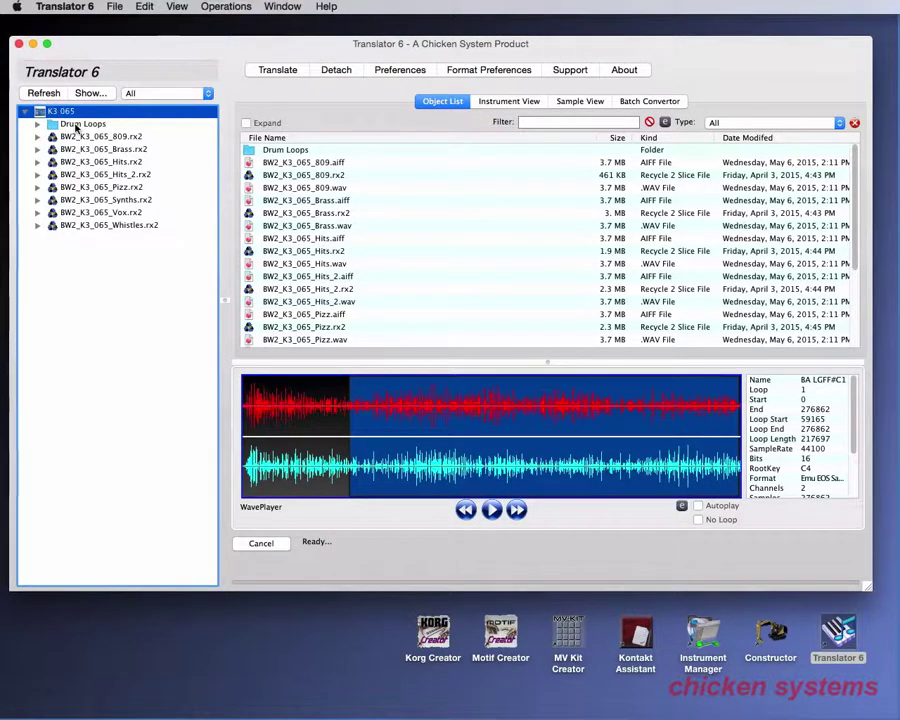
Step: List the Drums 1 files under Drum Loops, then refresh the tree
{"action": "left_click", "coordinate": [78, 124]}
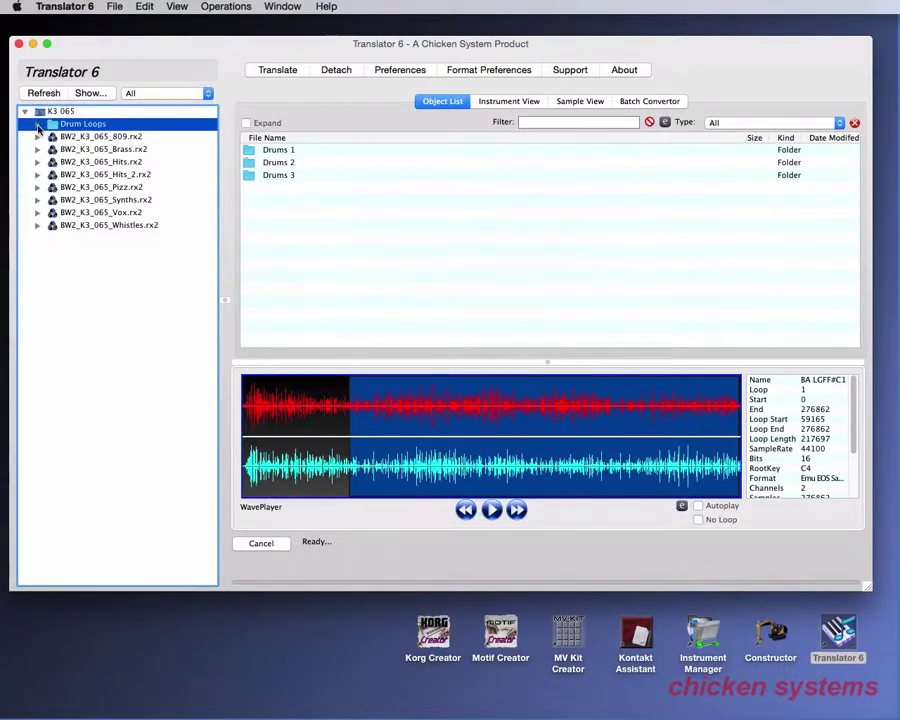
{"action": "left_click", "coordinate": [38, 124]}
{"action": "left_click", "coordinate": [75, 137]}
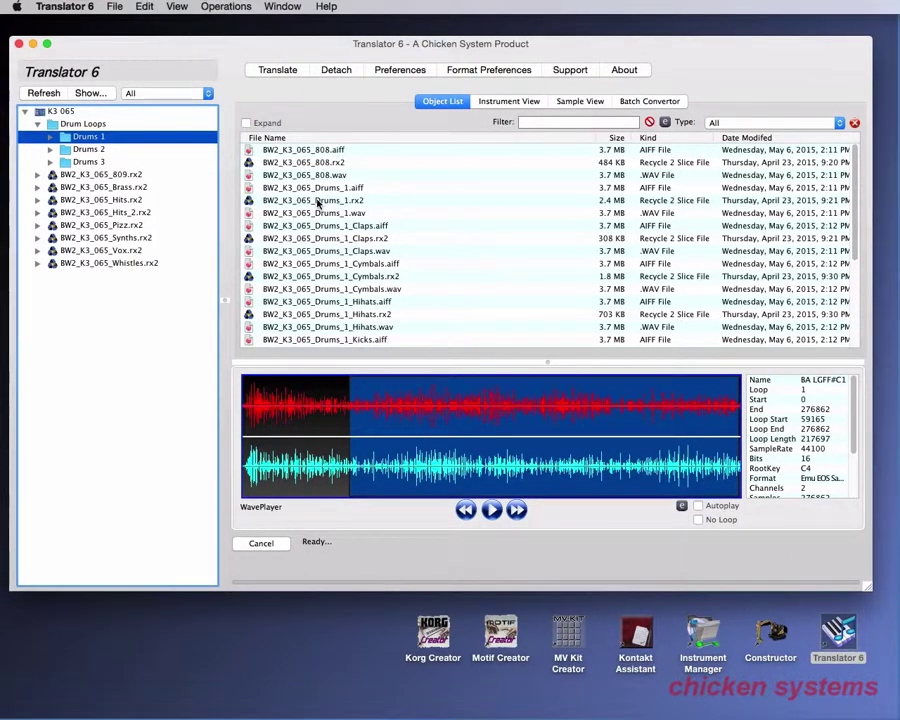
{"action": "left_click", "coordinate": [28, 91]}
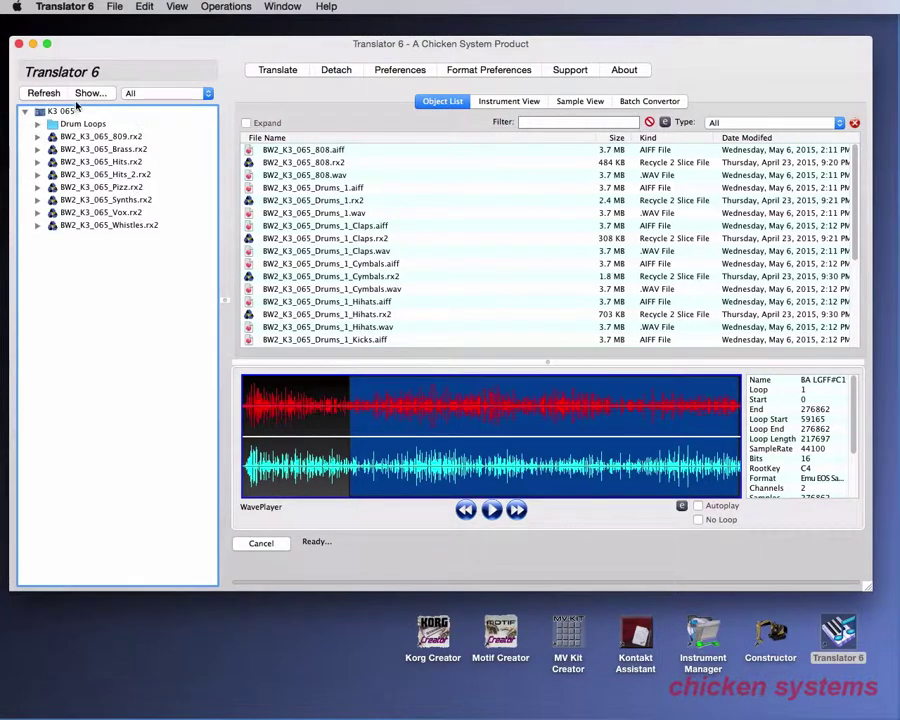
Step: Switch the tree to Show Full item names
{"action": "left_click", "coordinate": [90, 93]}
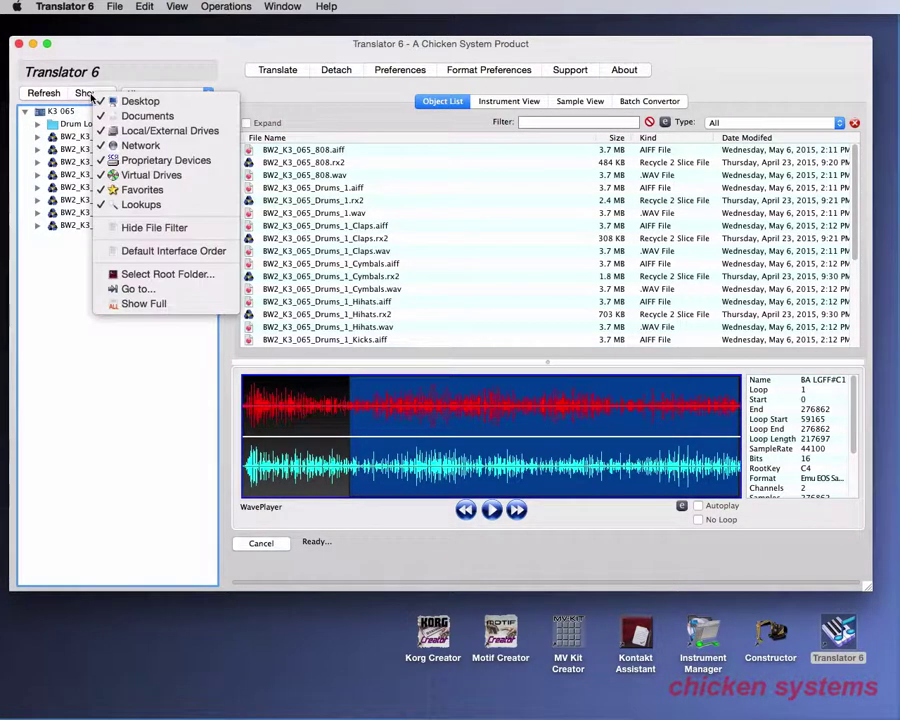
{"action": "left_click", "coordinate": [158, 305]}
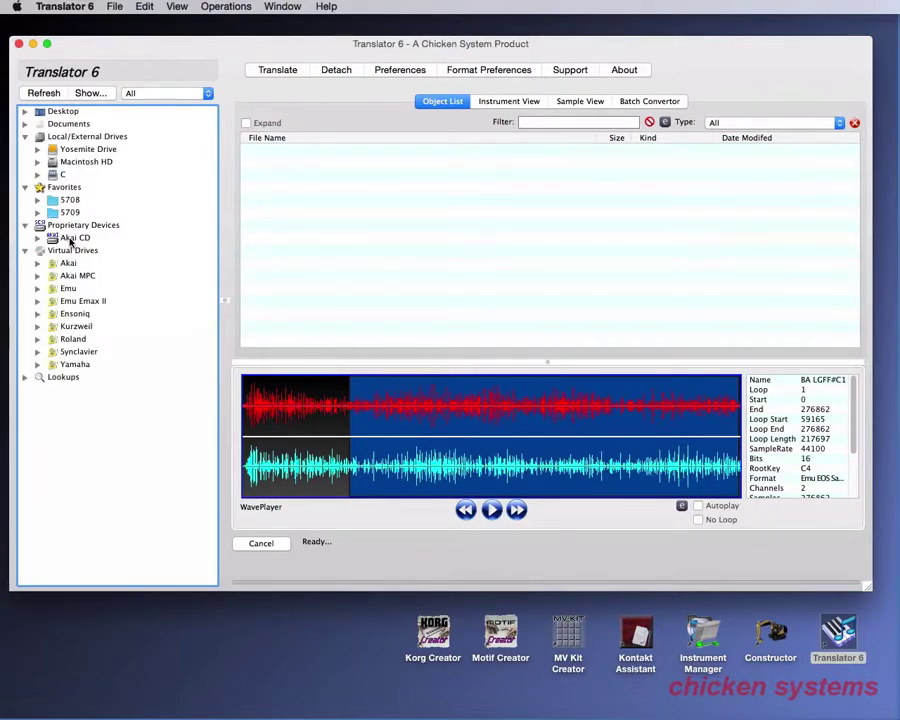
{"action": "left_click", "coordinate": [87, 94]}
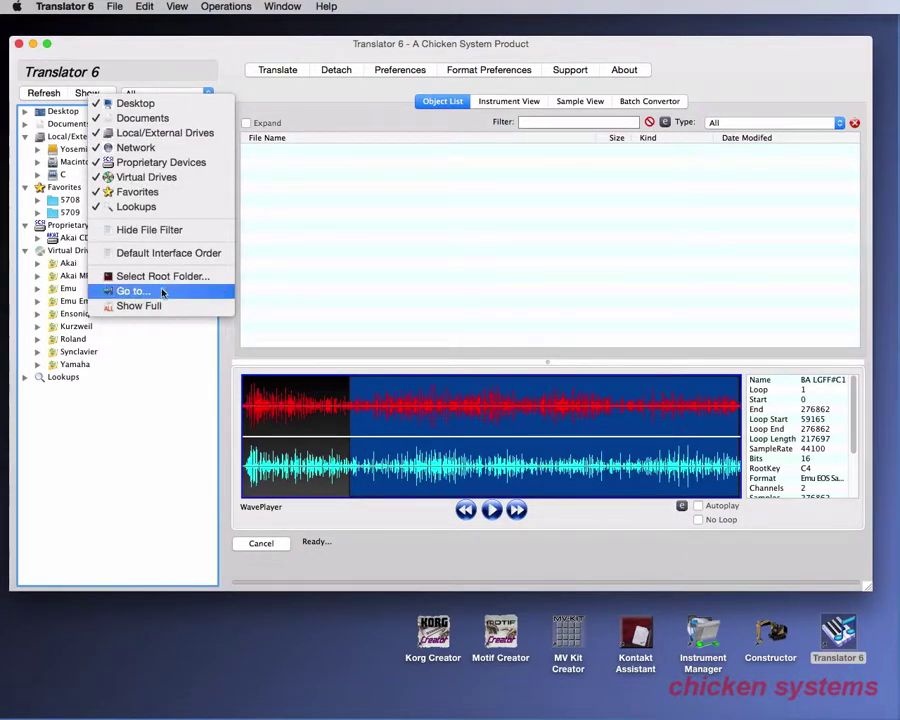
{"action": "left_click", "coordinate": [130, 103]}
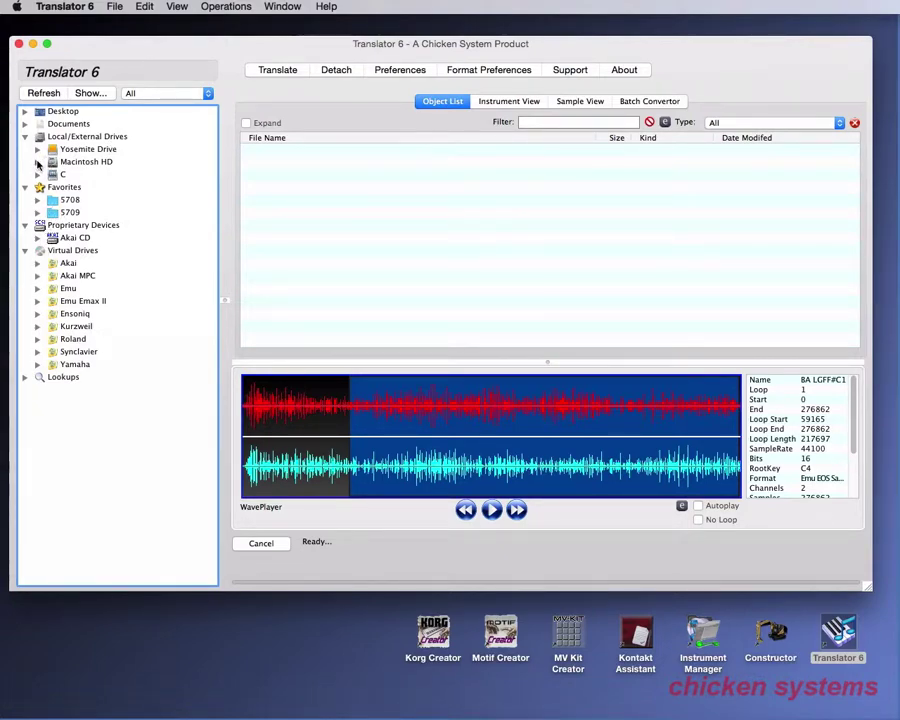
Step: List the Drums 2 files via Macintosh HD > 1 FLLoops > BW2 > K2 066 > Drum Loops
{"action": "left_click", "coordinate": [38, 162]}
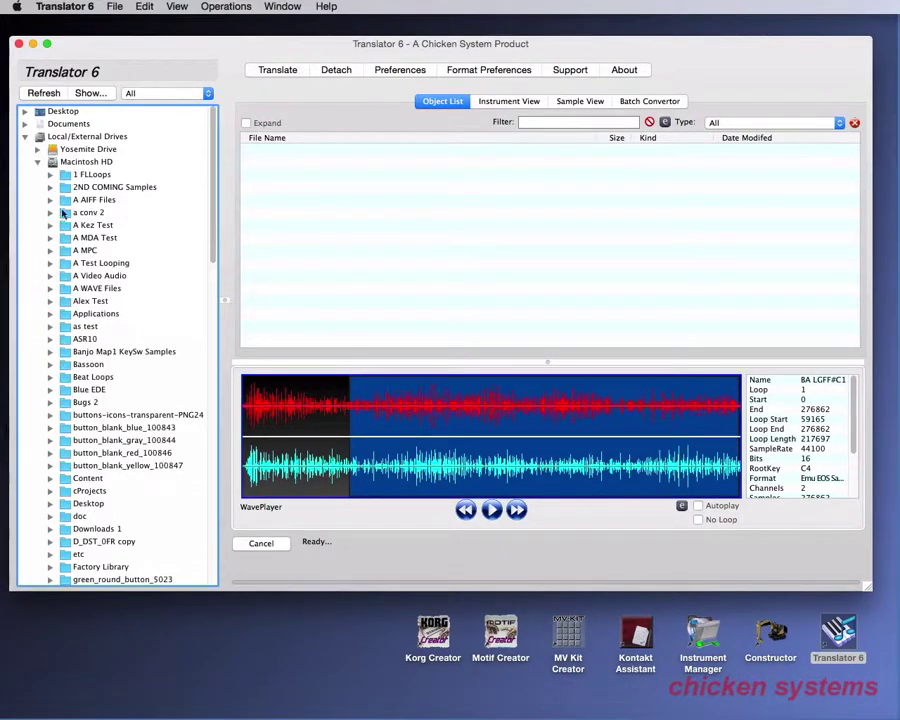
{"action": "left_click", "coordinate": [51, 175]}
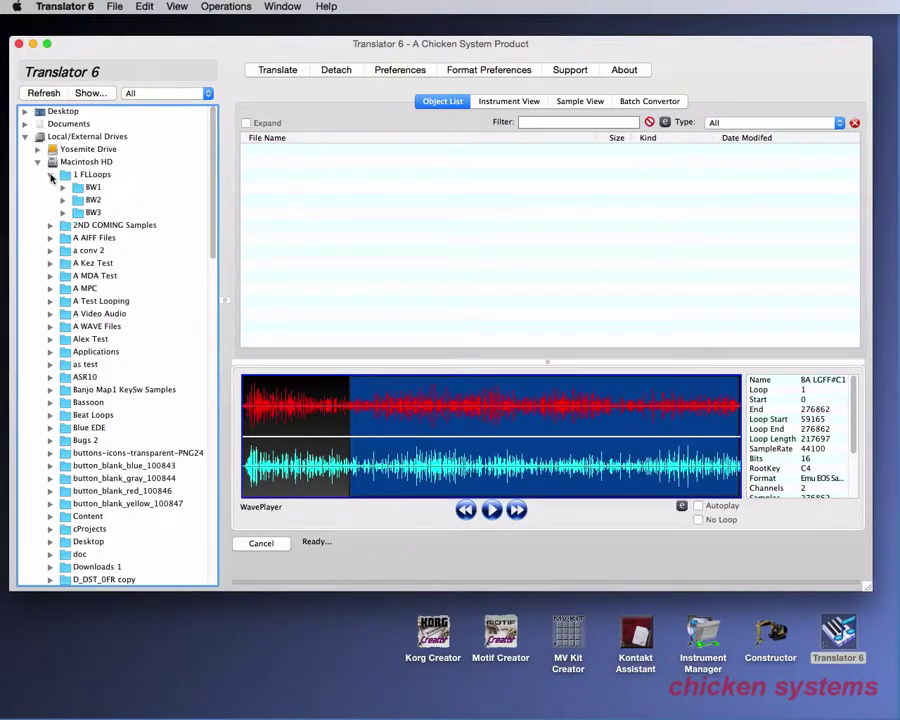
{"action": "left_click", "coordinate": [62, 201]}
{"action": "left_click", "coordinate": [75, 225]}
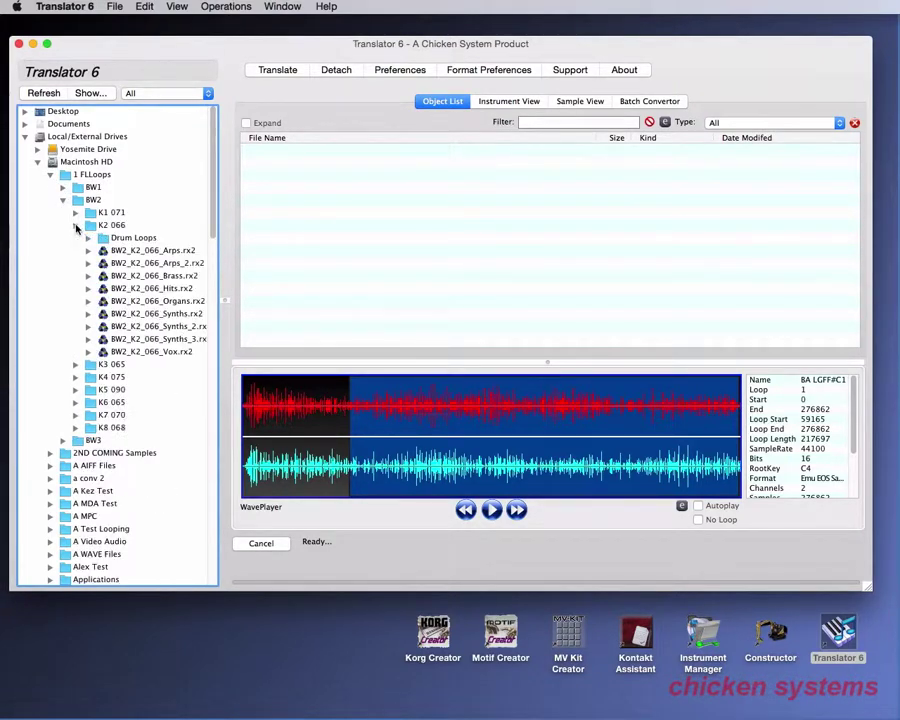
{"action": "left_click", "coordinate": [88, 238]}
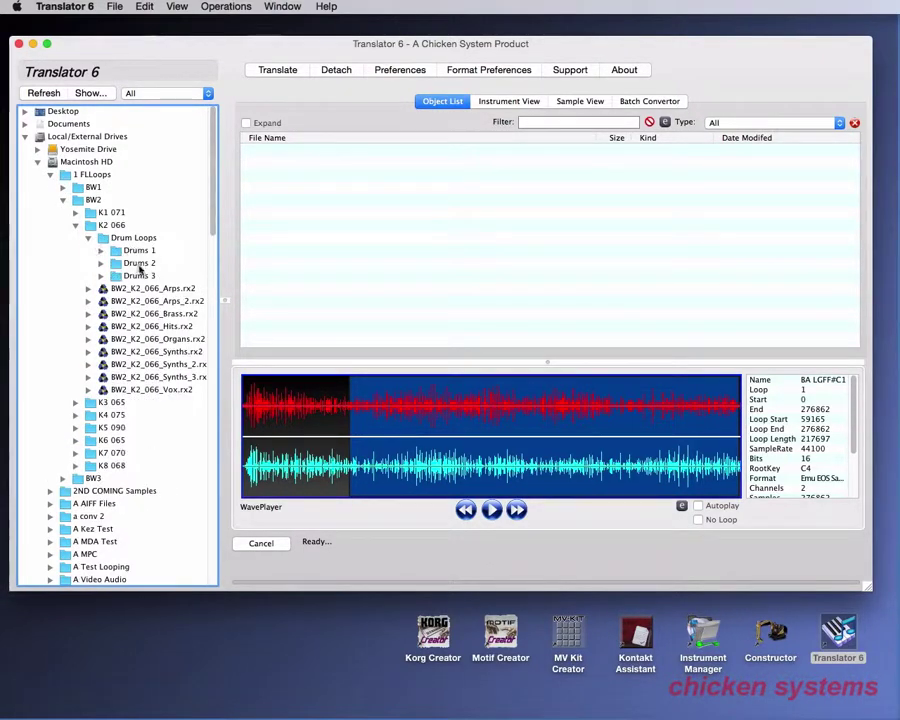
{"action": "left_click", "coordinate": [136, 262]}
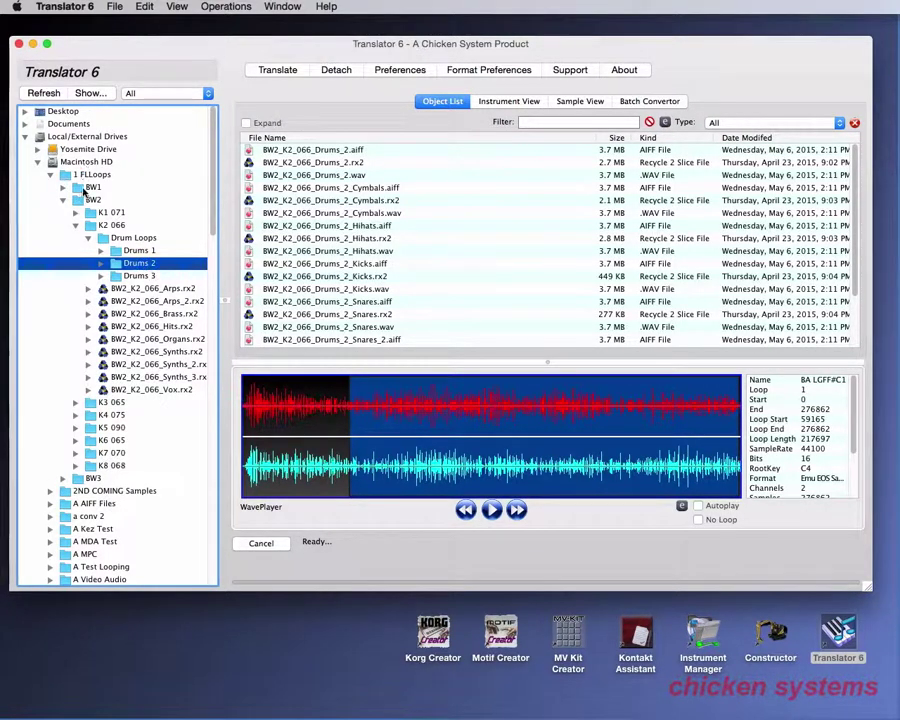
Step: Collapse 1 FLLoops and Macintosh HD, then list Macintosh HD's top-level folders
{"action": "left_click", "coordinate": [50, 174]}
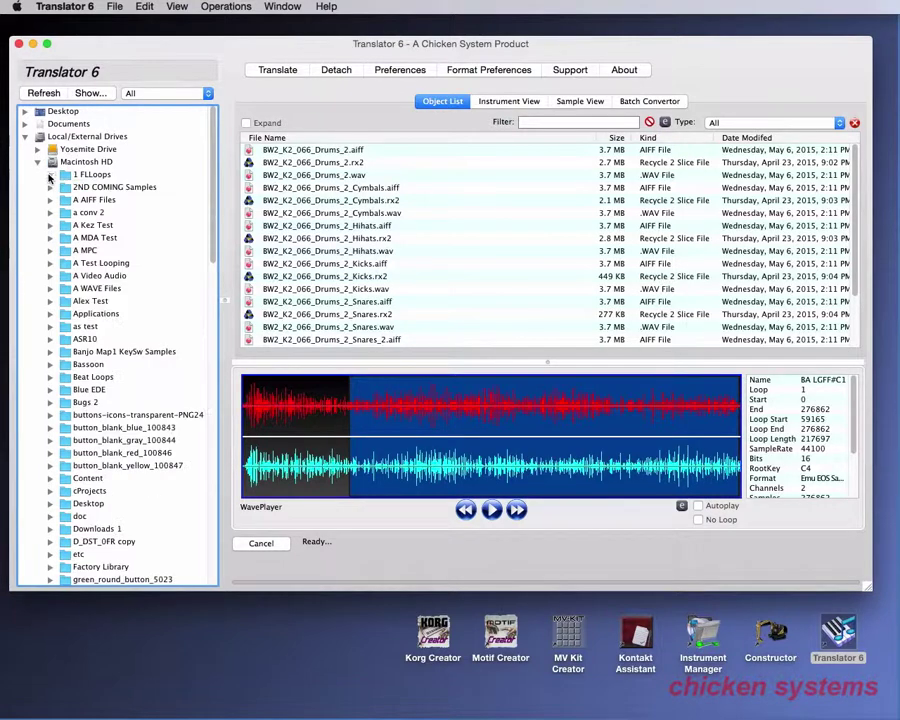
{"action": "left_click", "coordinate": [37, 162]}
{"action": "left_click", "coordinate": [68, 162]}
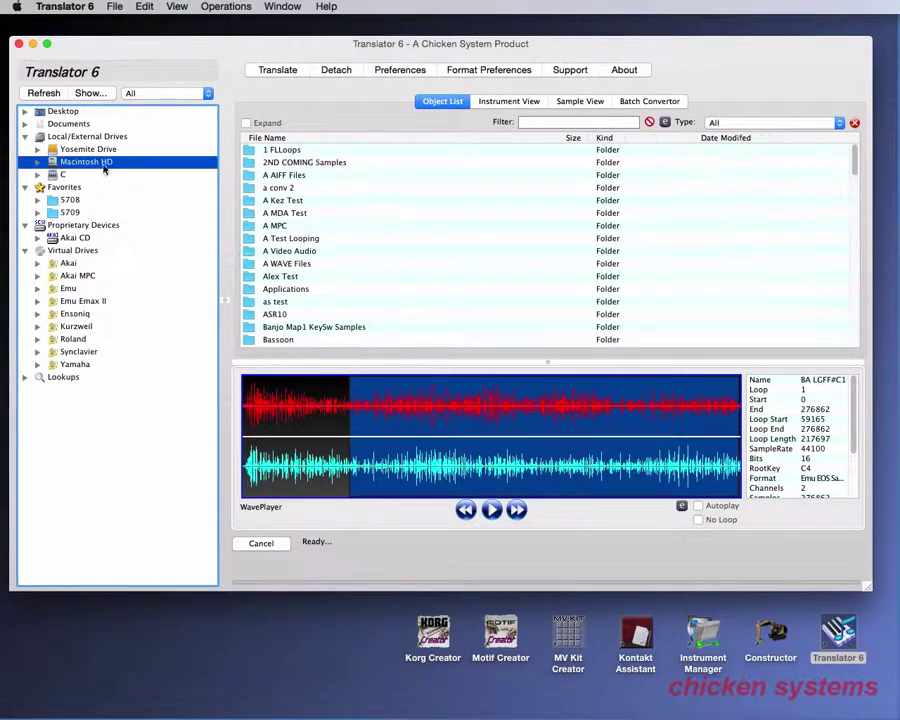
Step: Use Go to with the recent K3 065 folder to list its Drum Loops and BW2_K3_065 files
{"action": "left_click", "coordinate": [88, 93]}
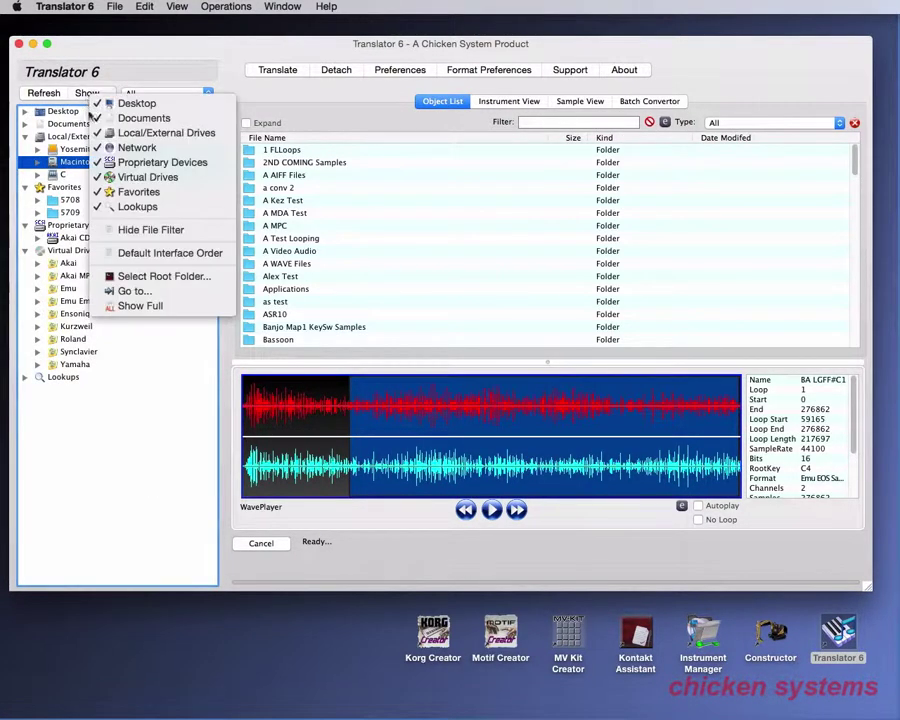
{"action": "left_click", "coordinate": [157, 289]}
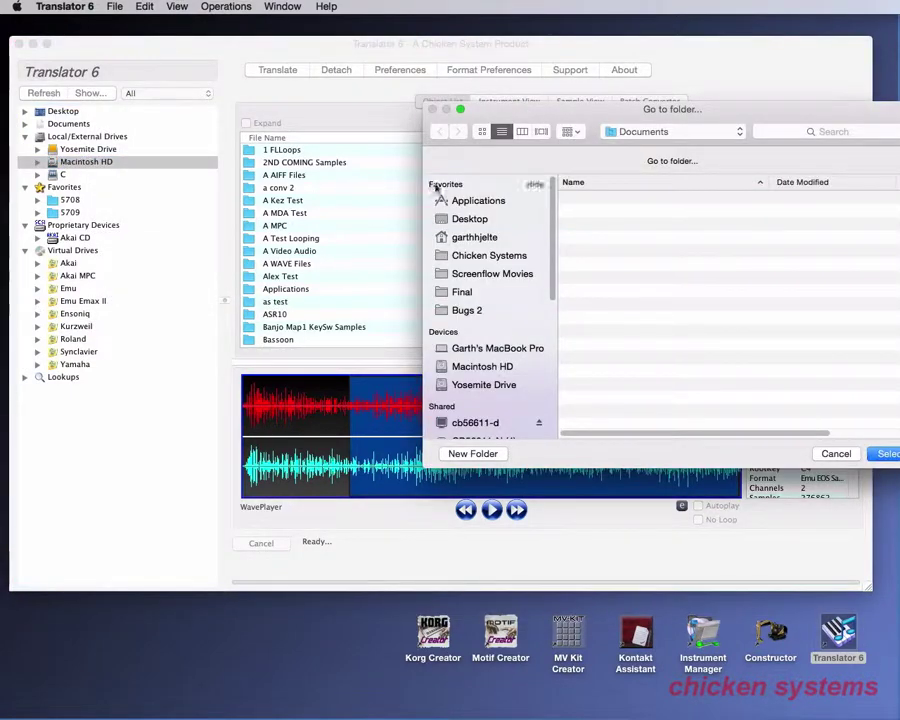
{"action": "left_click", "coordinate": [661, 132]}
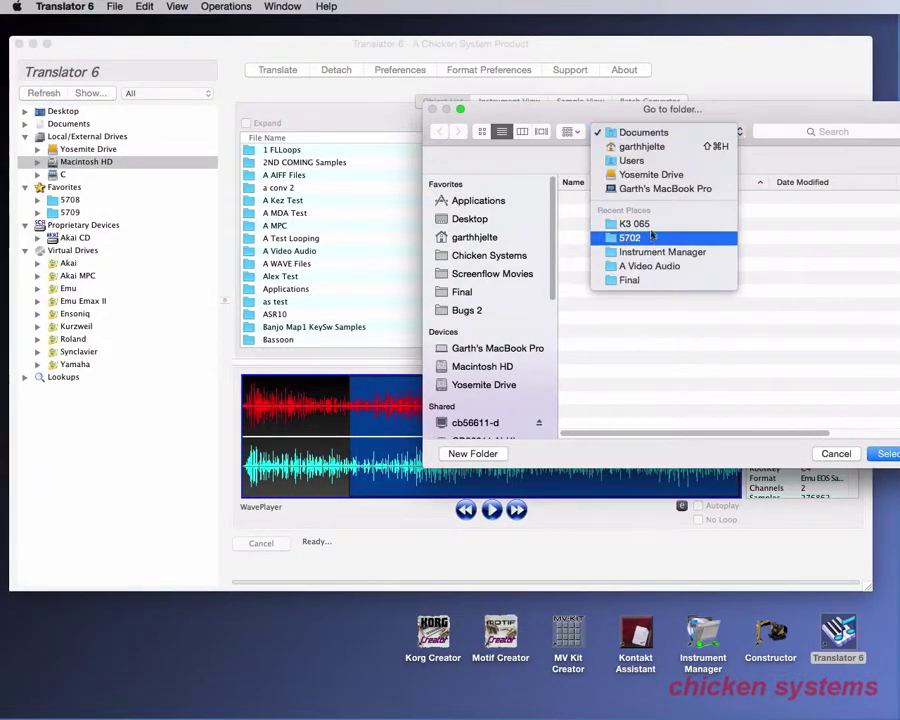
{"action": "left_click", "coordinate": [648, 224]}
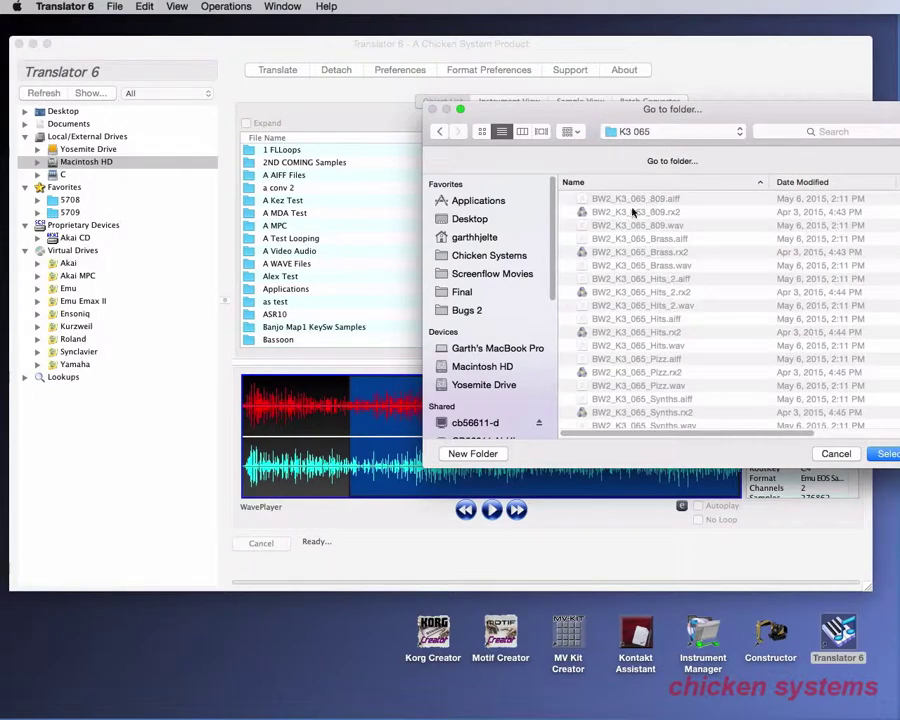
{"action": "left_click", "coordinate": [884, 454]}
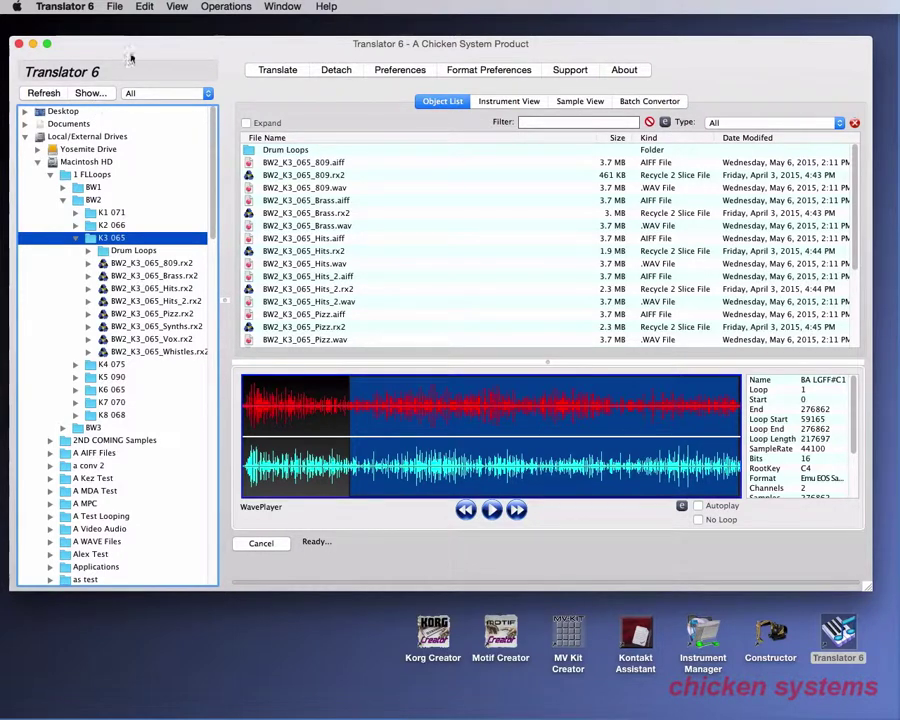
{"action": "left_click", "coordinate": [177, 7]}
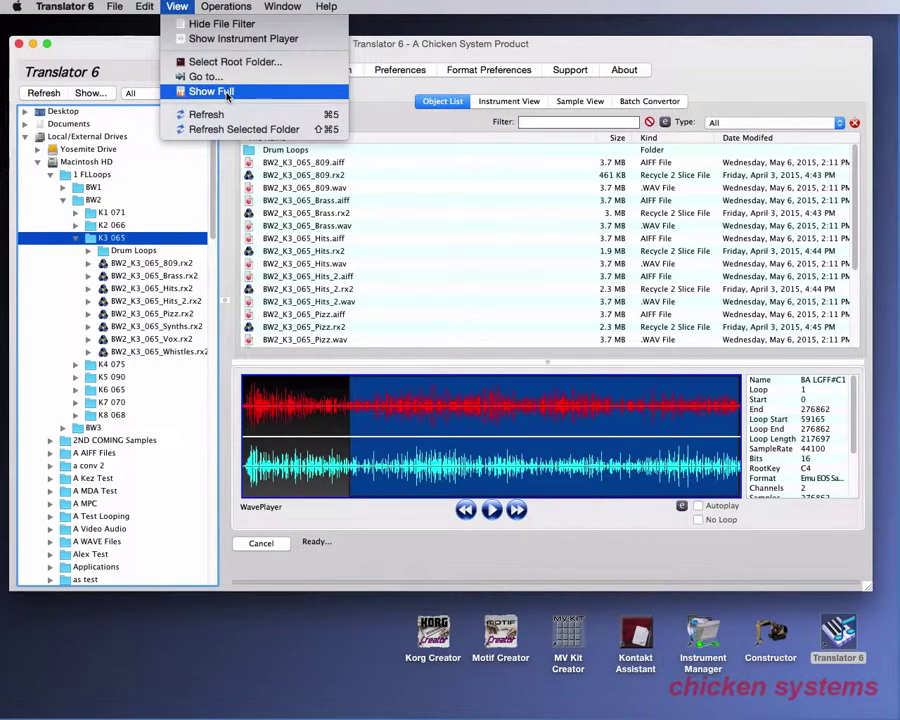
Step: Eject the Akai CD from its context menu, then Ignore the unreadable-disk alert after reinsertion
{"action": "left_click", "coordinate": [99, 50]}
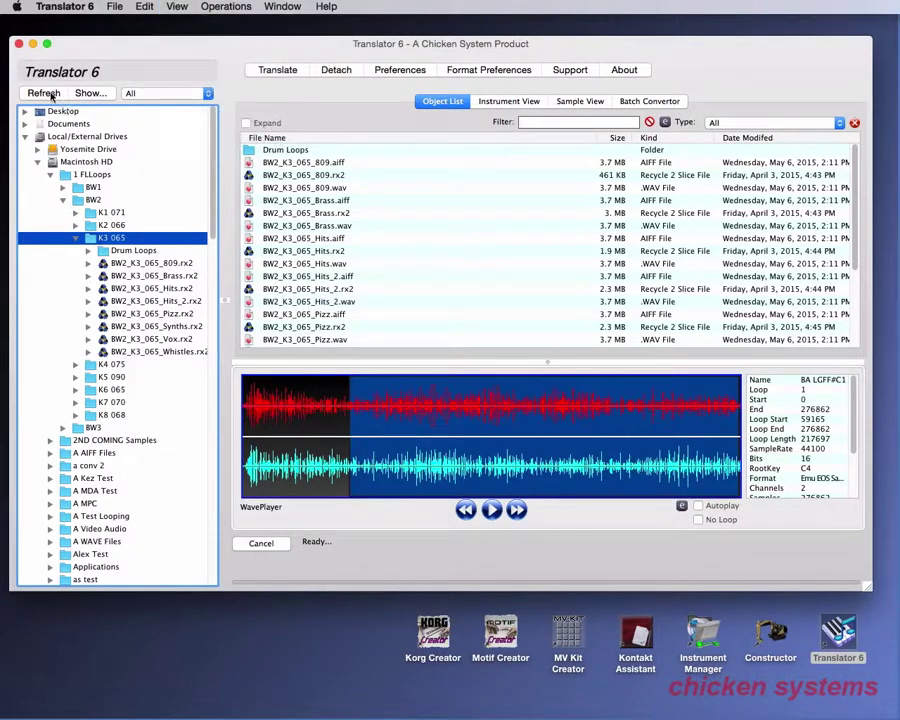
{"action": "left_click", "coordinate": [38, 162]}
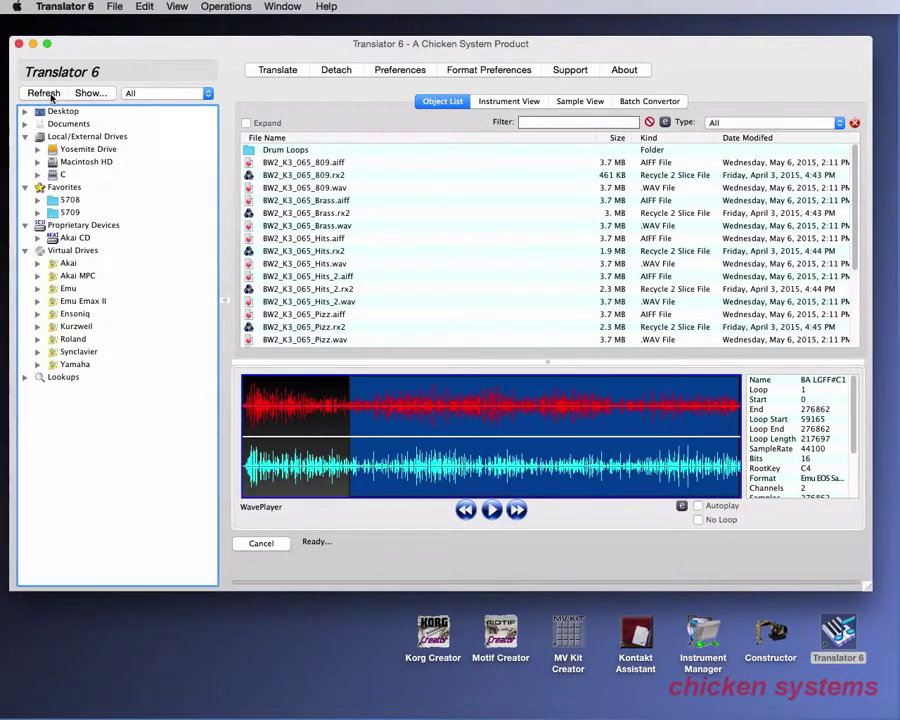
{"action": "left_click", "coordinate": [68, 237]}
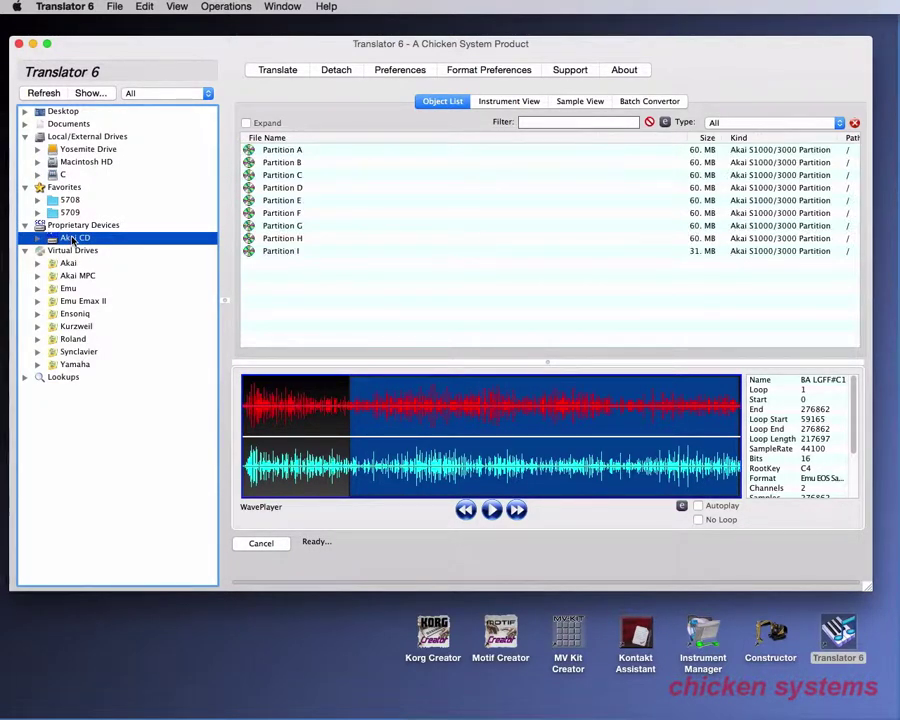
{"action": "right_click", "coordinate": [73, 240]}
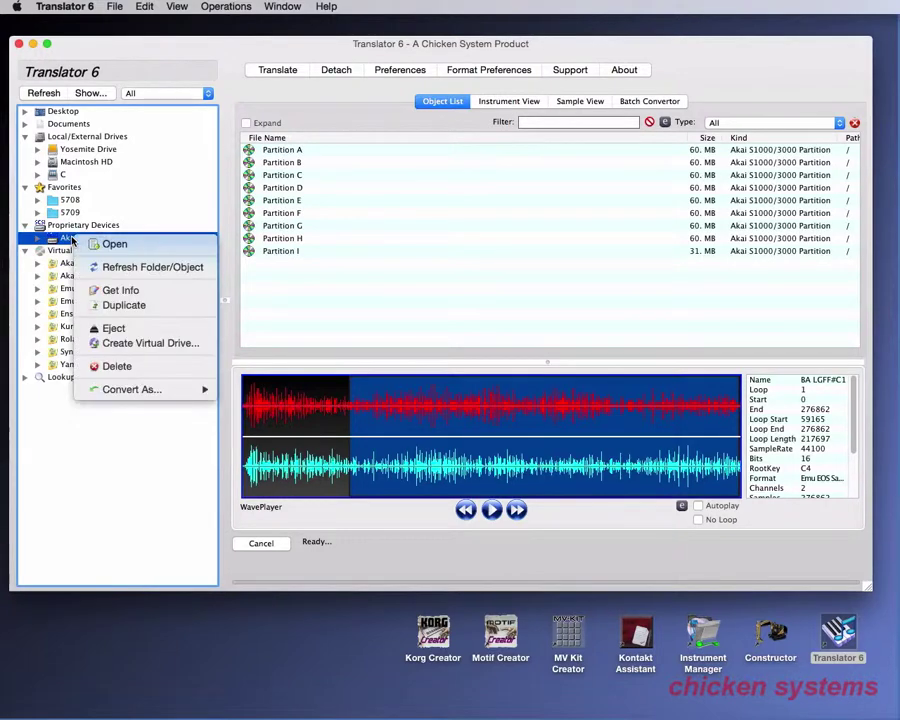
{"action": "left_click", "coordinate": [135, 330]}
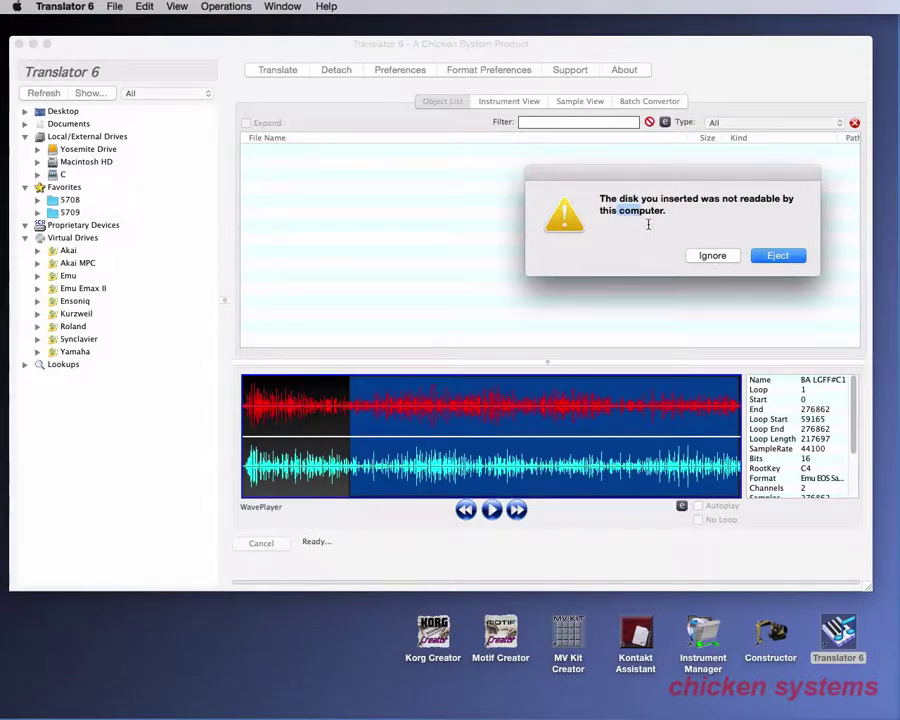
{"action": "left_click", "coordinate": [713, 256]}
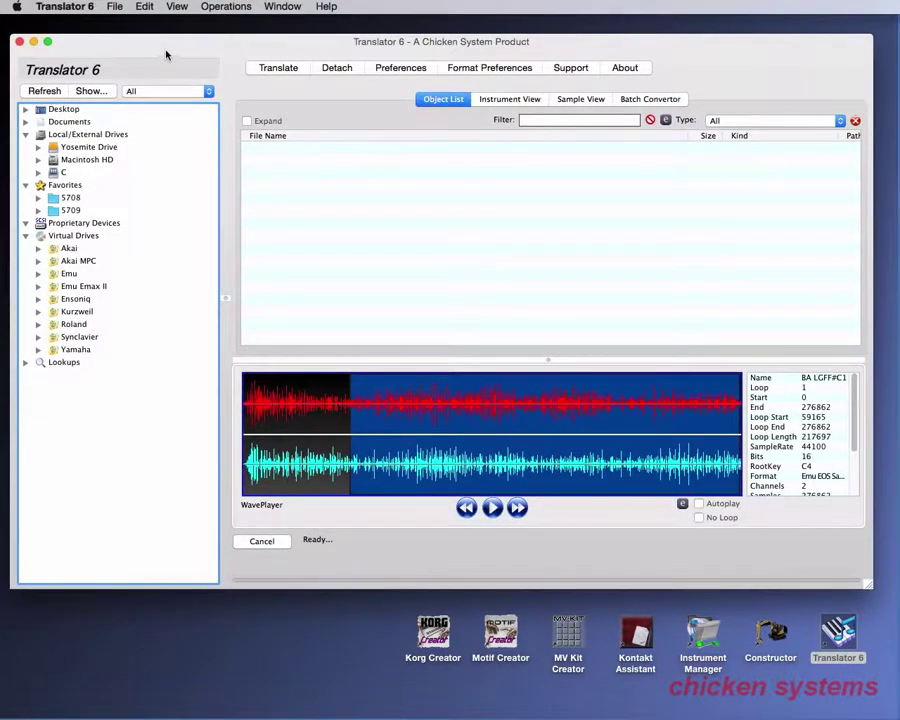
Step: Refresh to bring back the Akai CD, then Refresh Folder/Object on the expanded 5708 favorite
{"action": "left_click", "coordinate": [42, 92]}
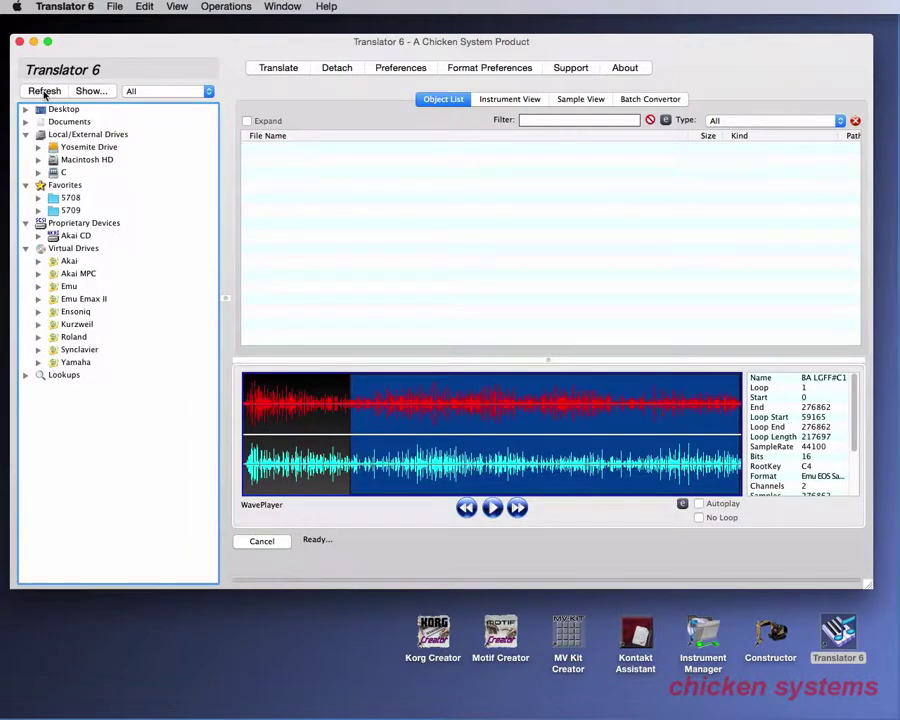
{"action": "left_click", "coordinate": [76, 236]}
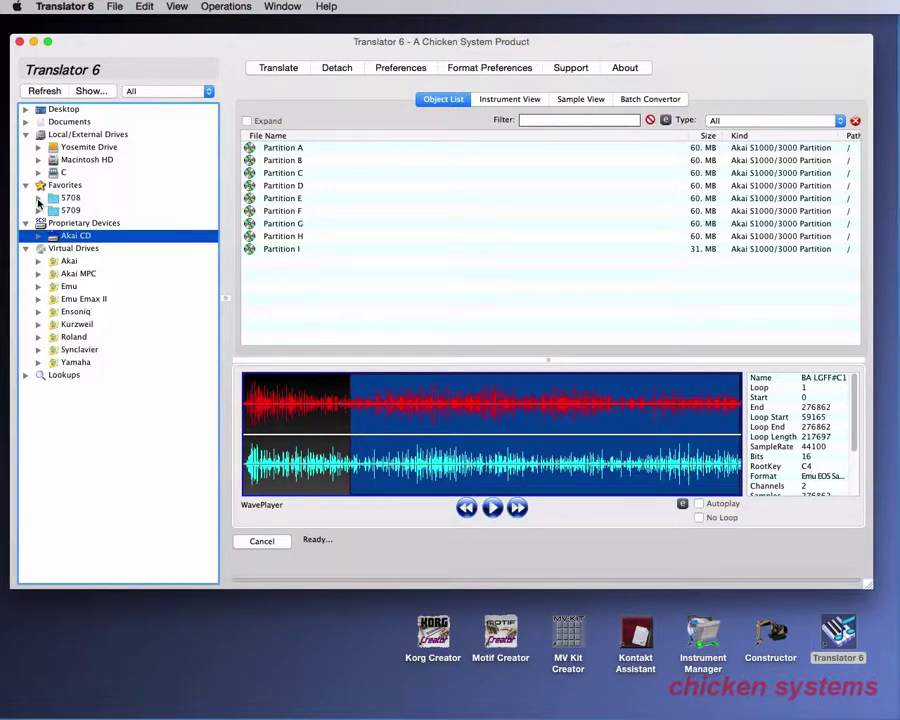
{"action": "left_click", "coordinate": [38, 200]}
{"action": "left_click", "coordinate": [66, 199]}
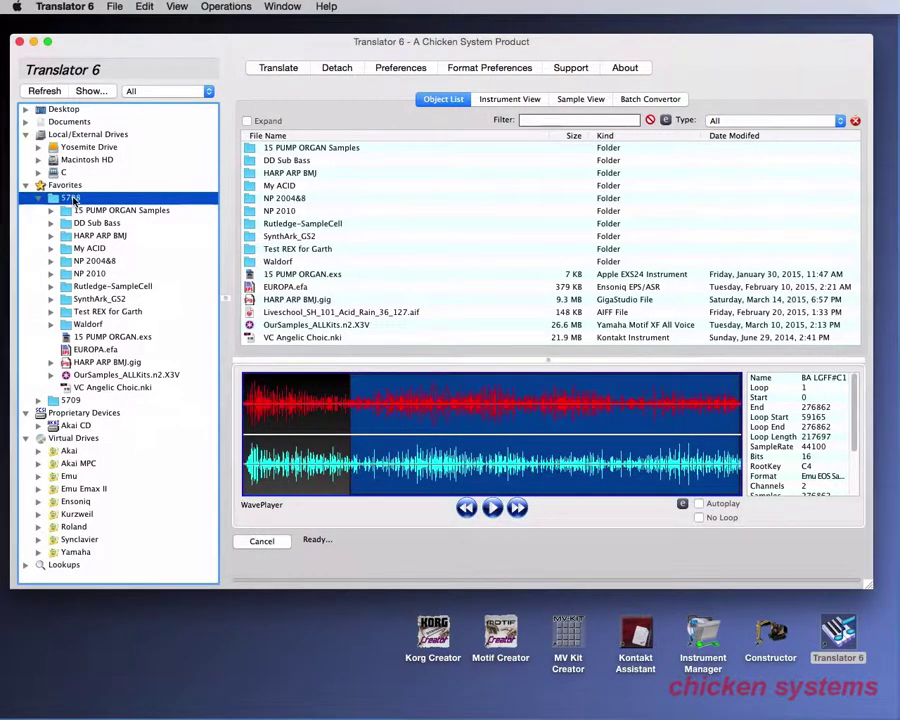
{"action": "right_click", "coordinate": [73, 200]}
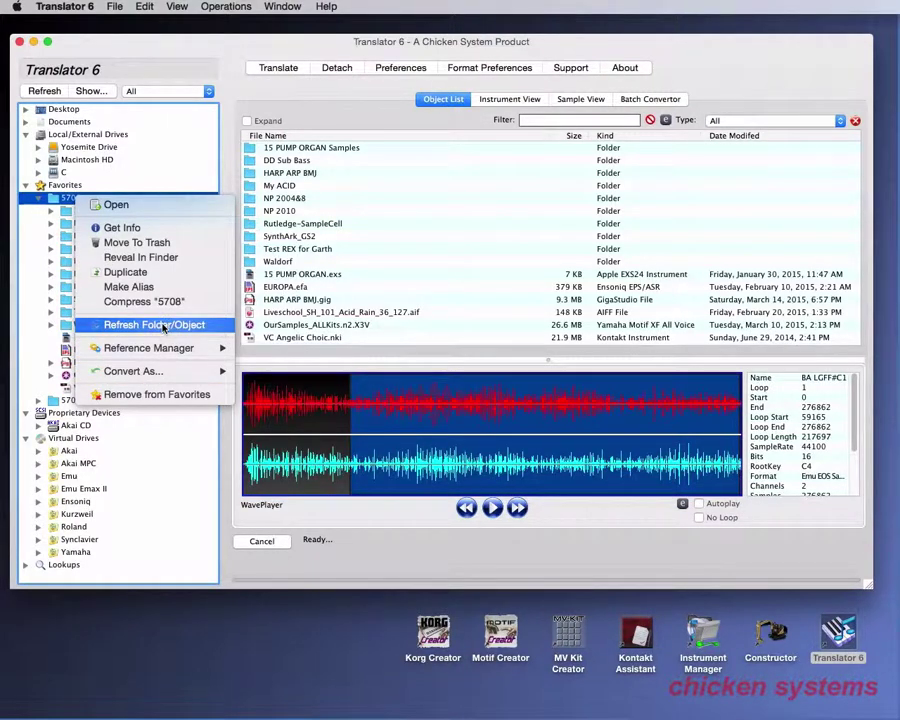
{"action": "left_click", "coordinate": [163, 325]}
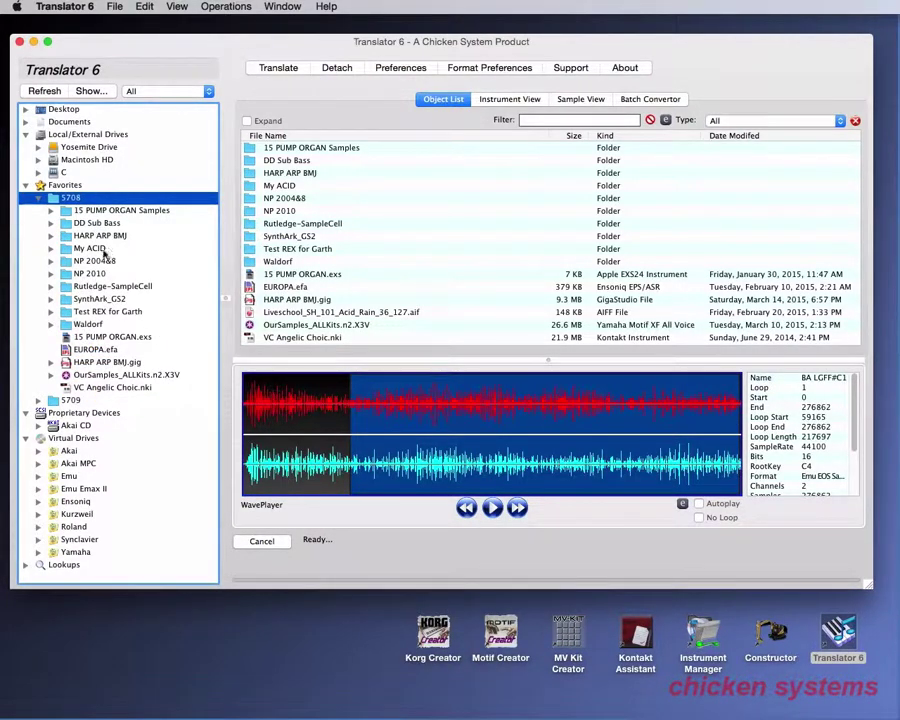